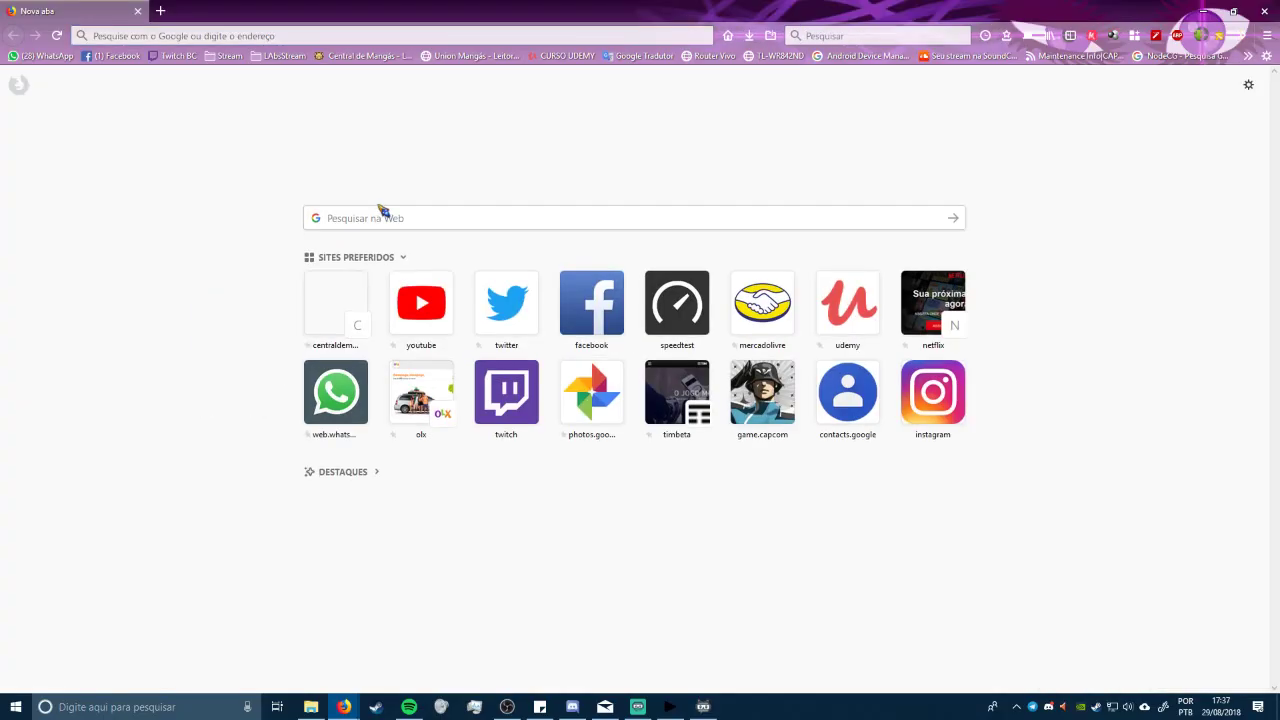
# - Open the bookmarked Streamlabs PERFIS page and log in with Twitch
pyautogui.click(237, 57)
pyautogui.moveTo(284, 56)
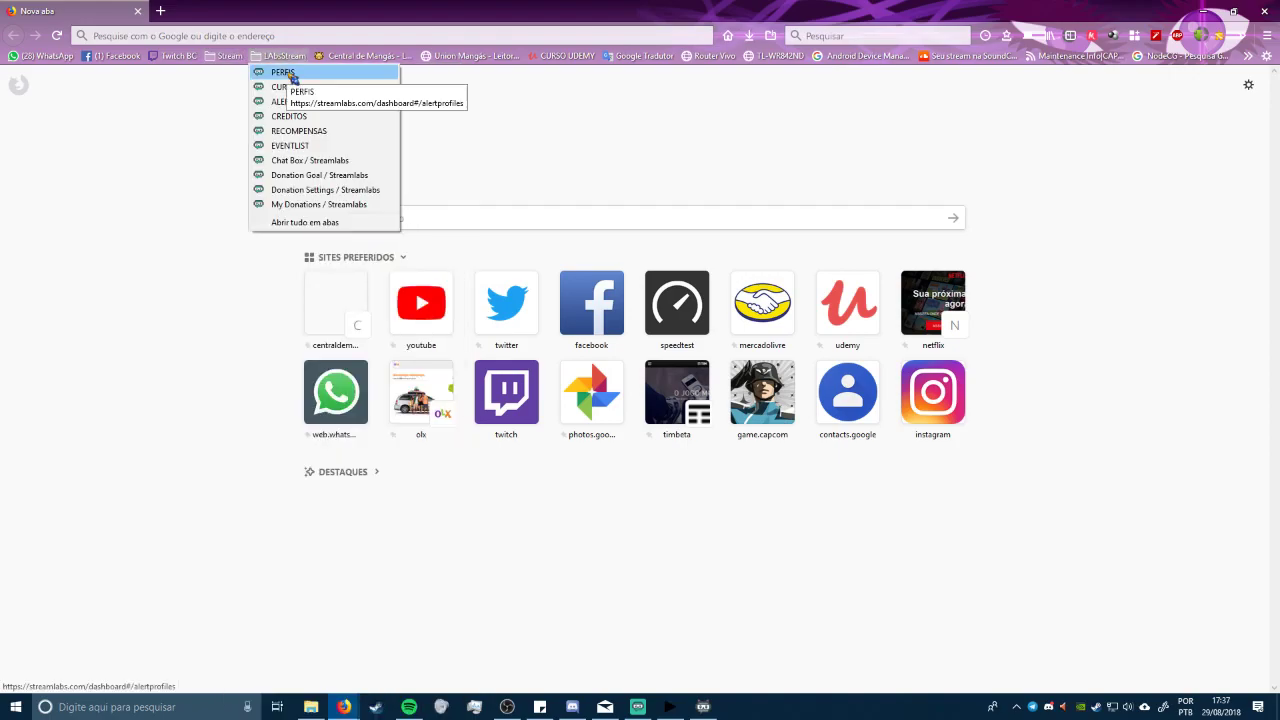
pyautogui.click(291, 75)
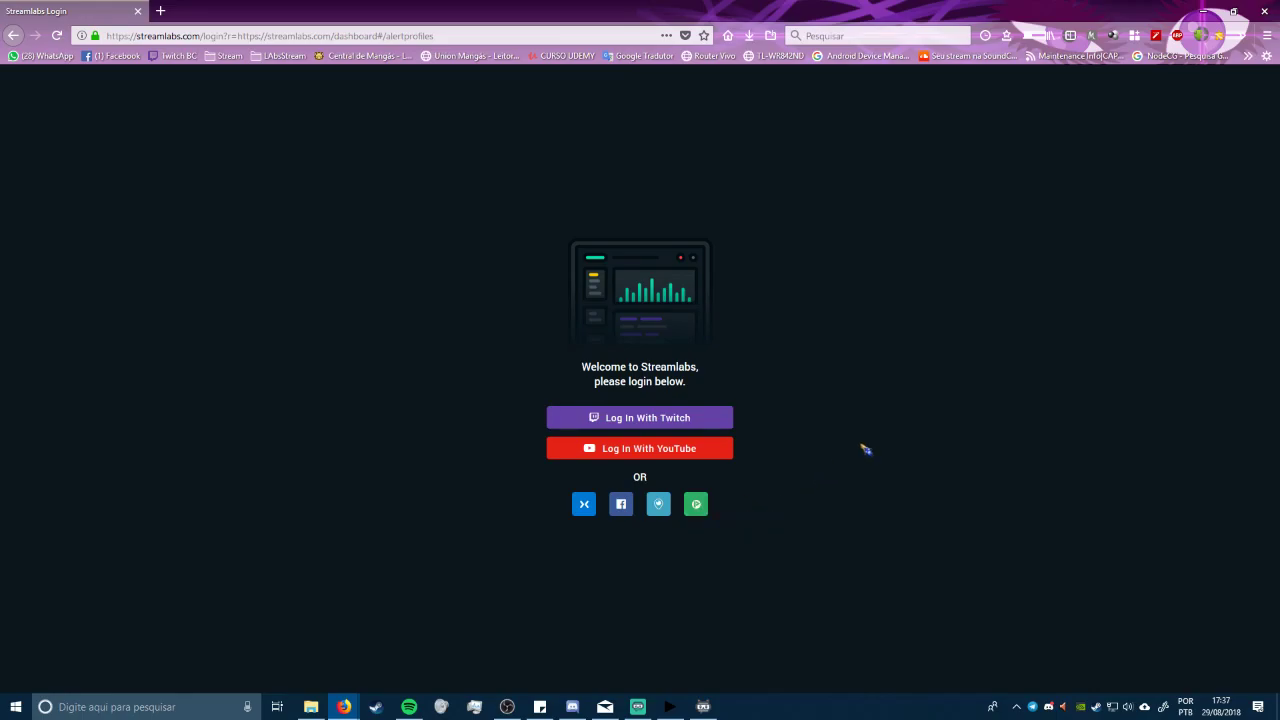
pyautogui.click(659, 422)
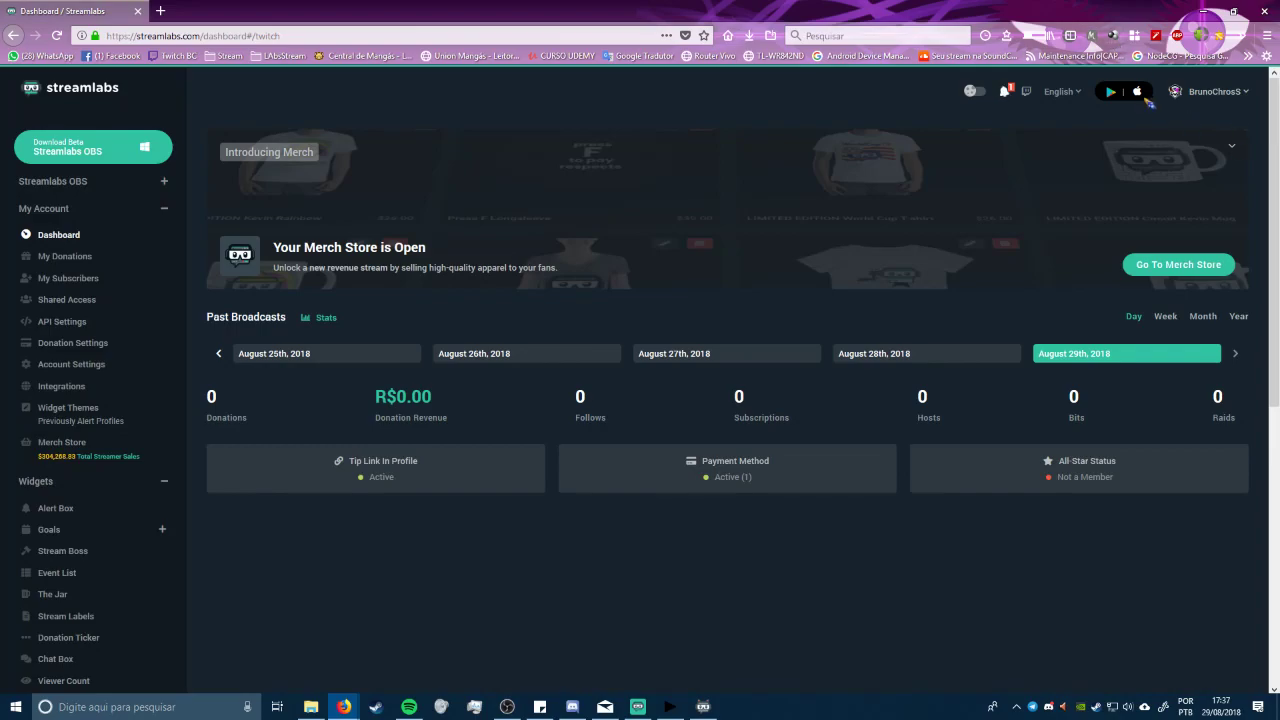
# - Set the Streamlabs dashboard language to Português (Brazil)
pyautogui.click(1066, 92)
pyautogui.scroll(-3, 1005, 180)
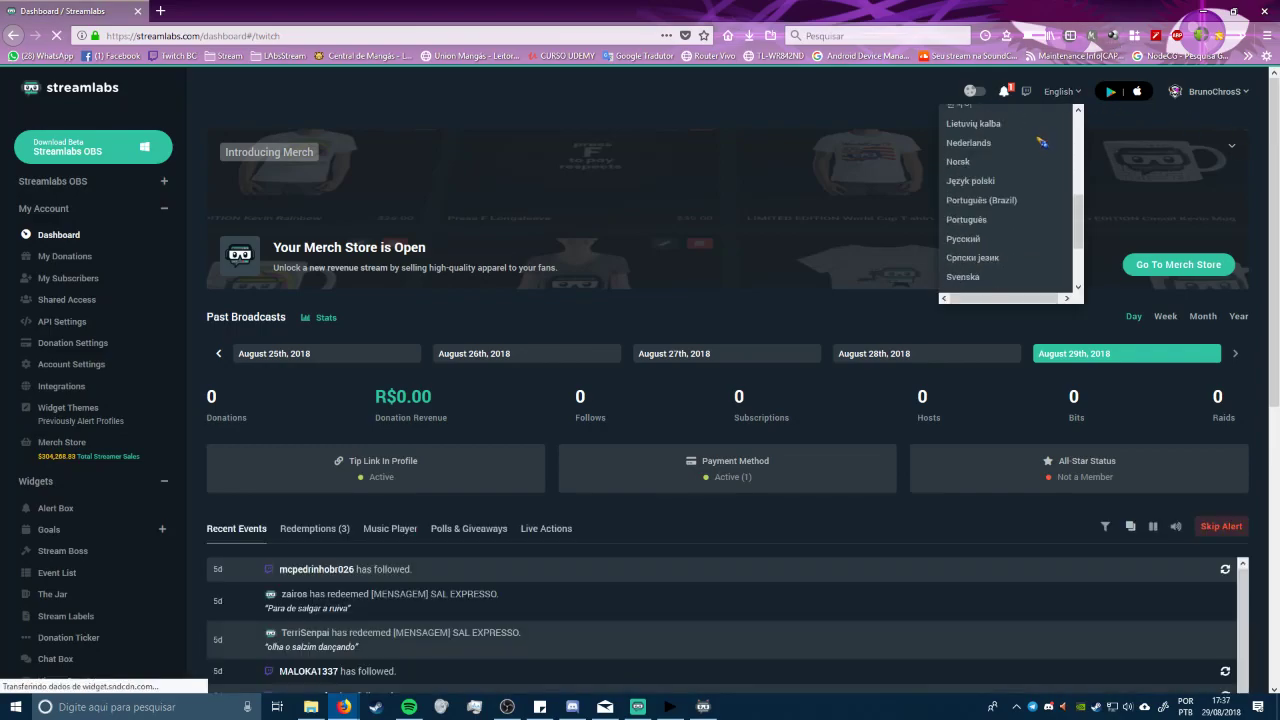
pyautogui.click(1005, 175)
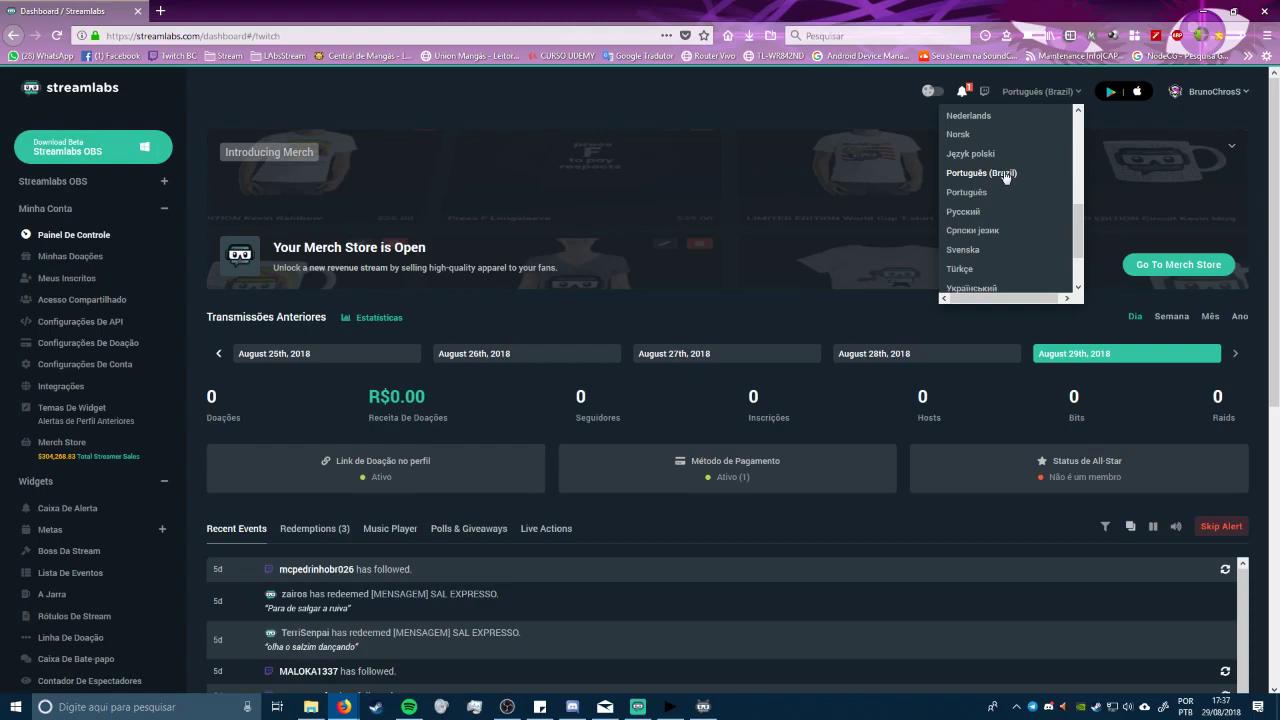
pyautogui.click(532, 98)
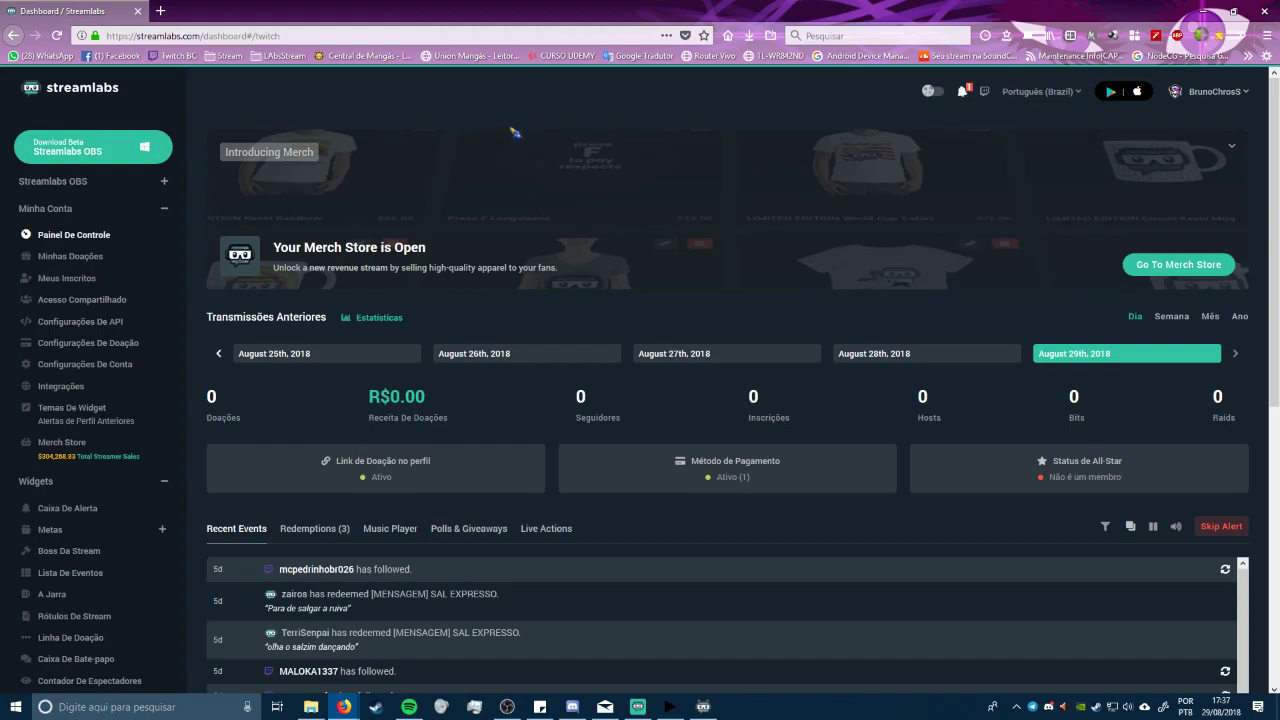
# - Look over the dashboard's recent events and the past broadcast statistics for August 28th and August 29th, 2018
pyautogui.scroll(-2, 535, 451)
pyautogui.scroll(2, 535, 451)
pyautogui.scroll(-5, 531, 470)
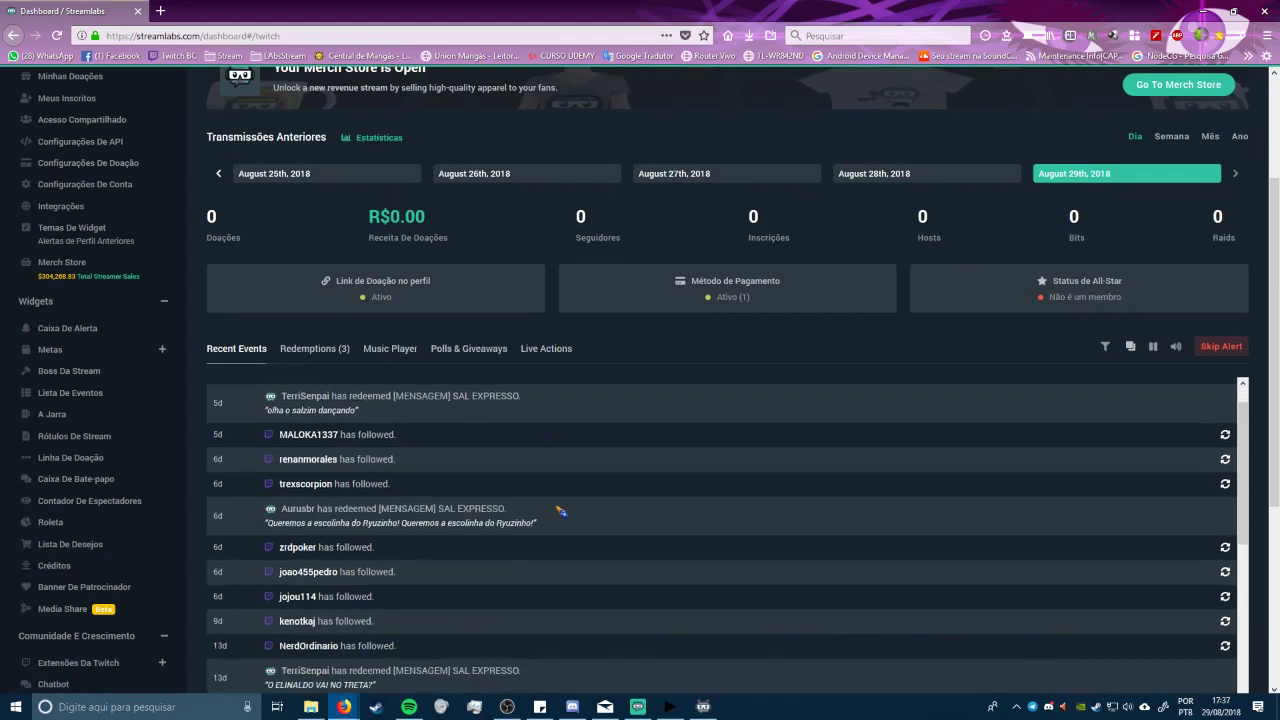
pyautogui.scroll(3, 428, 541)
pyautogui.scroll(3, 523, 423)
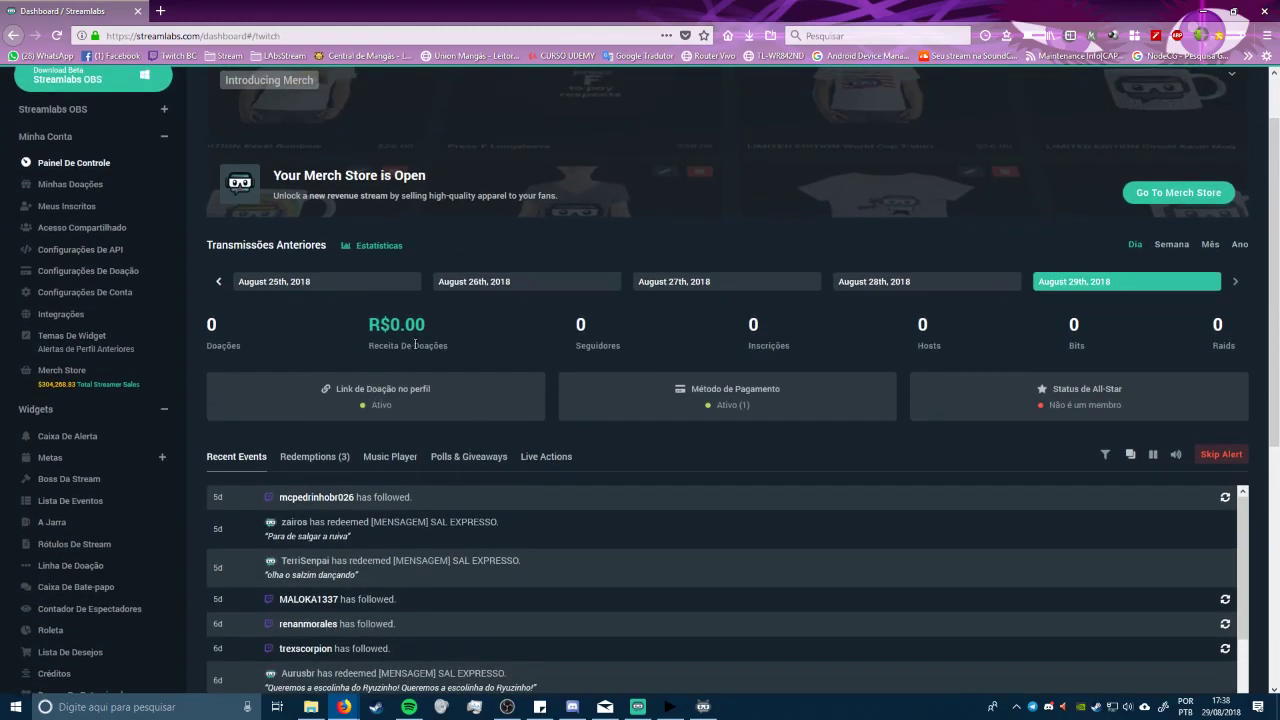
pyautogui.click(942, 289)
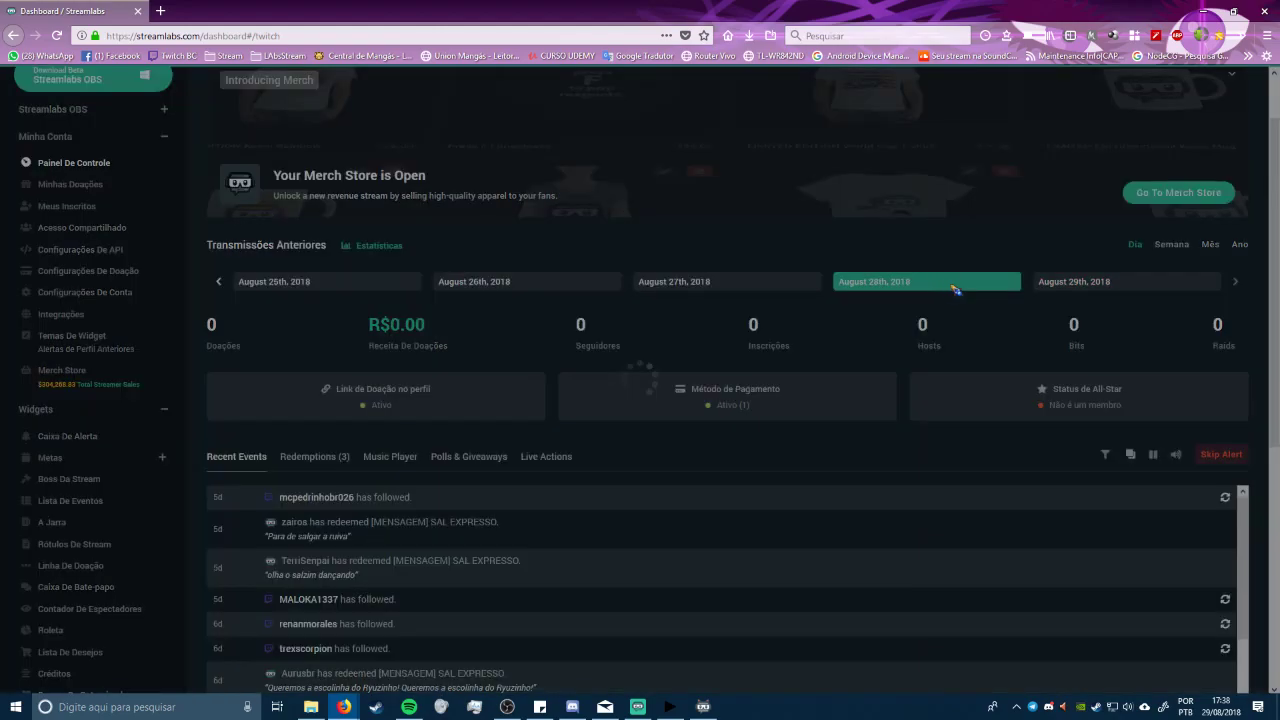
pyautogui.click(1070, 284)
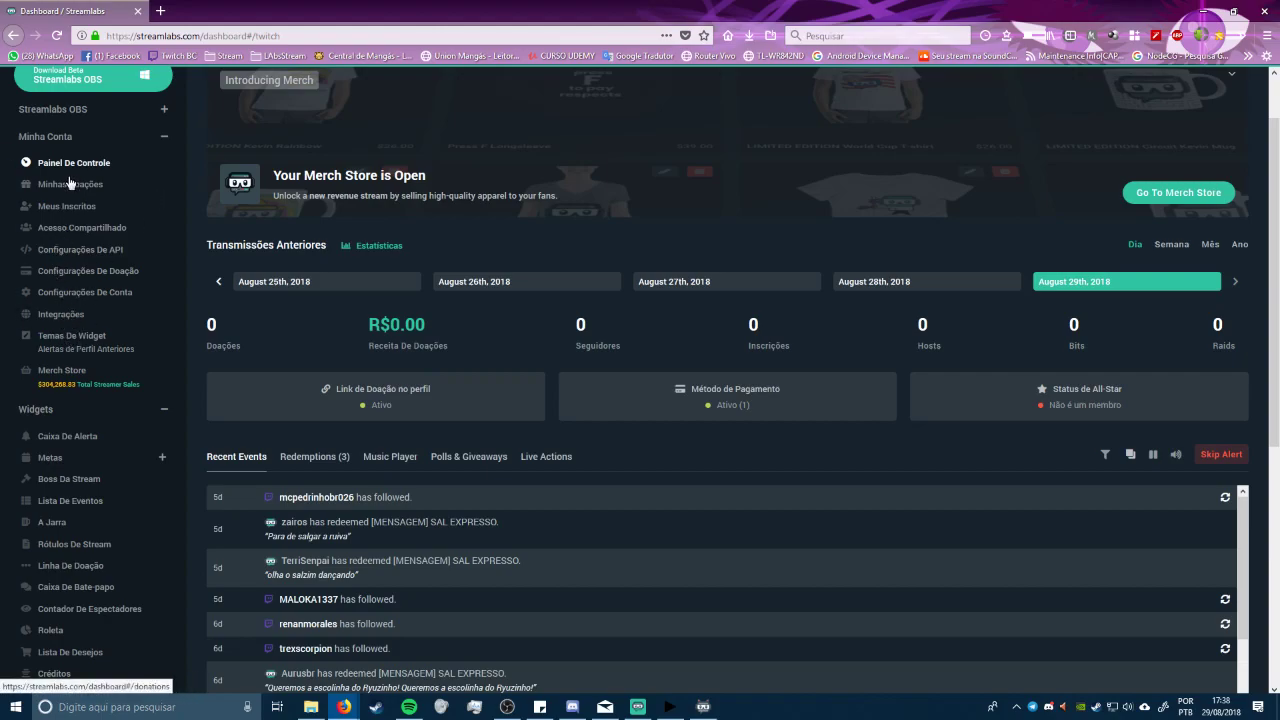
# - Open the account settings page to review the linked streaming platforms
pyautogui.click(72, 296)
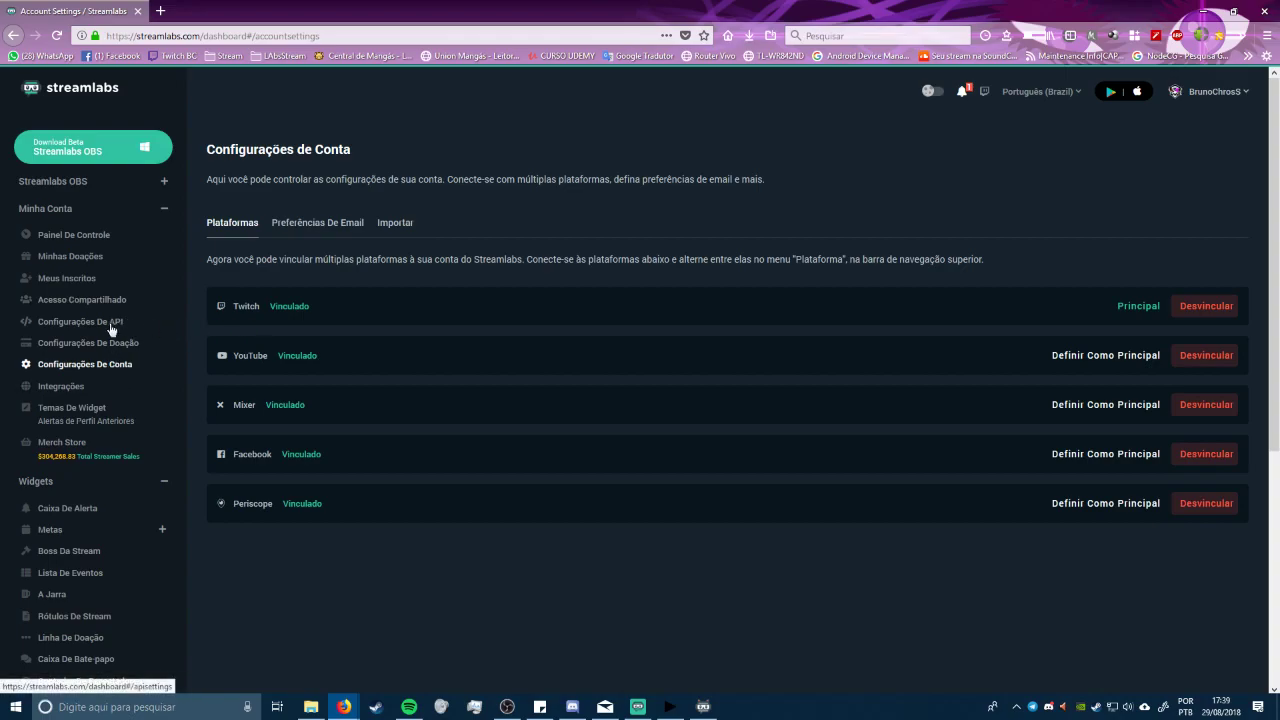
pyautogui.scroll(-2, 106, 338)
pyautogui.scroll(-3, 106, 338)
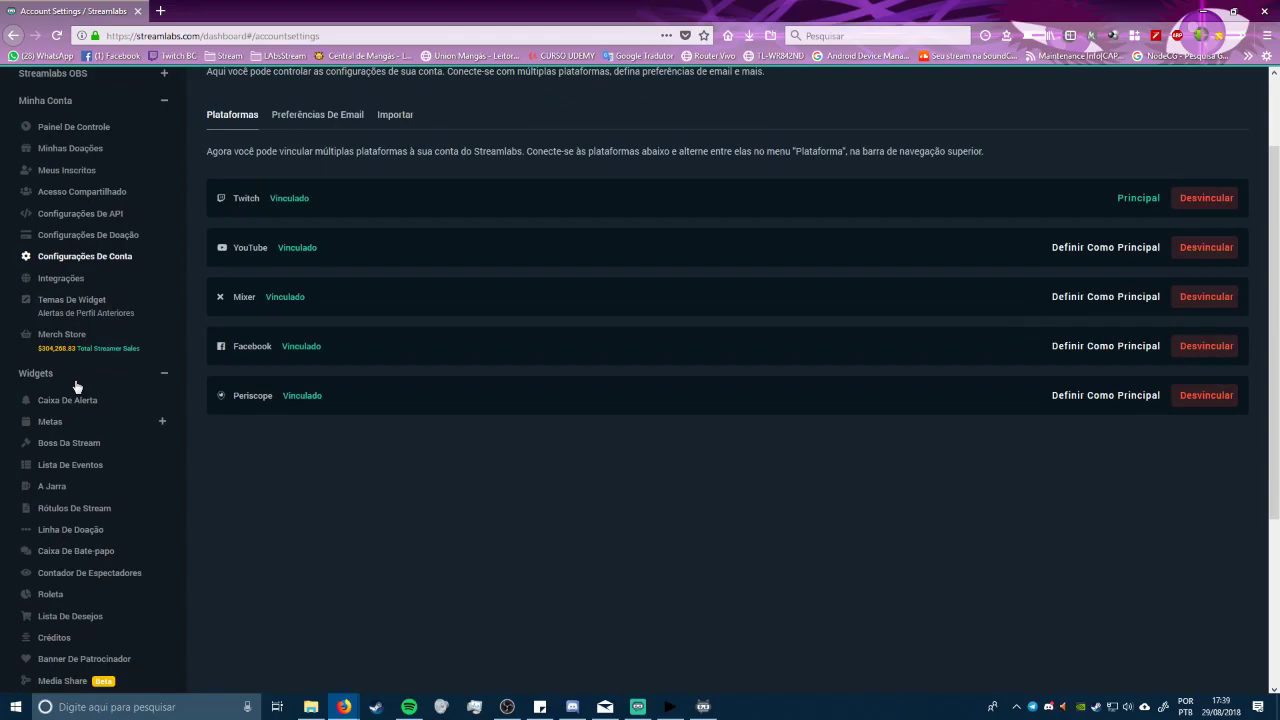
# - Open the Caixa de Alerta widget page and set the browser's page zoom to 110%
pyautogui.click(72, 405)
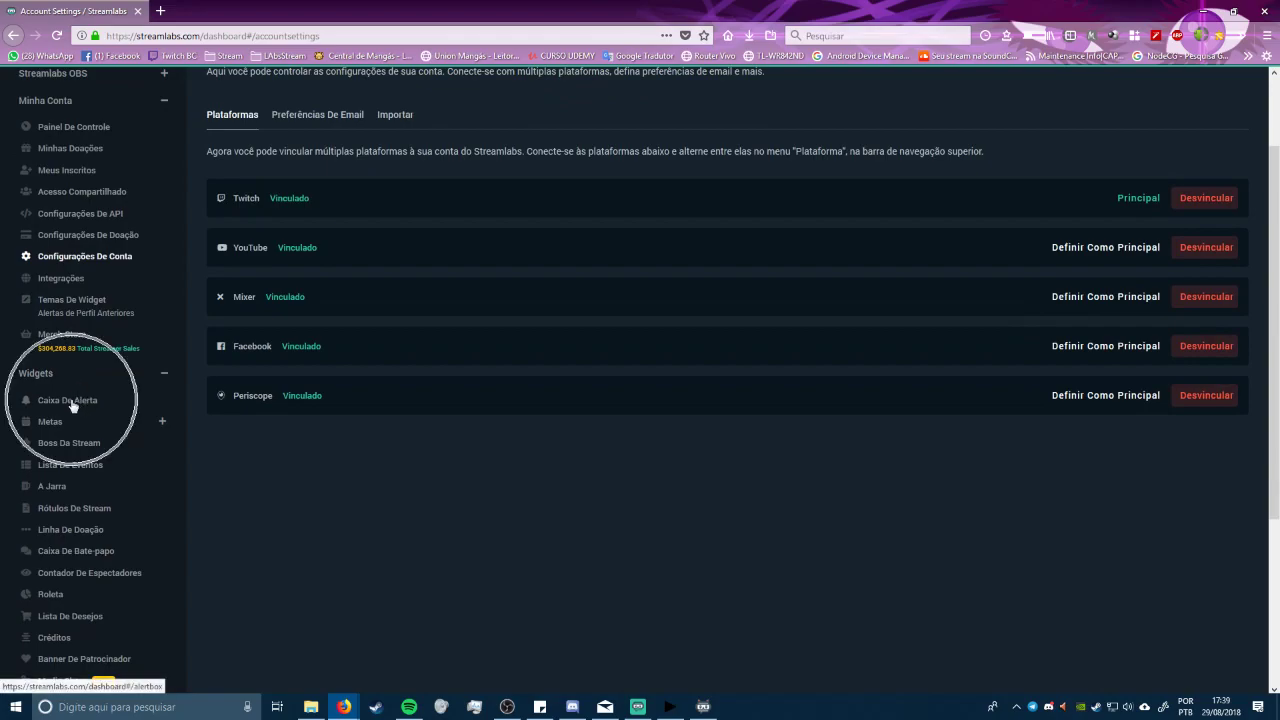
pyautogui.hotkey('ctrl', '+')
pyautogui.hotkey('ctrl', '+')
pyautogui.hotkey('ctrl', '+')
pyautogui.hotkey('ctrl', '+')
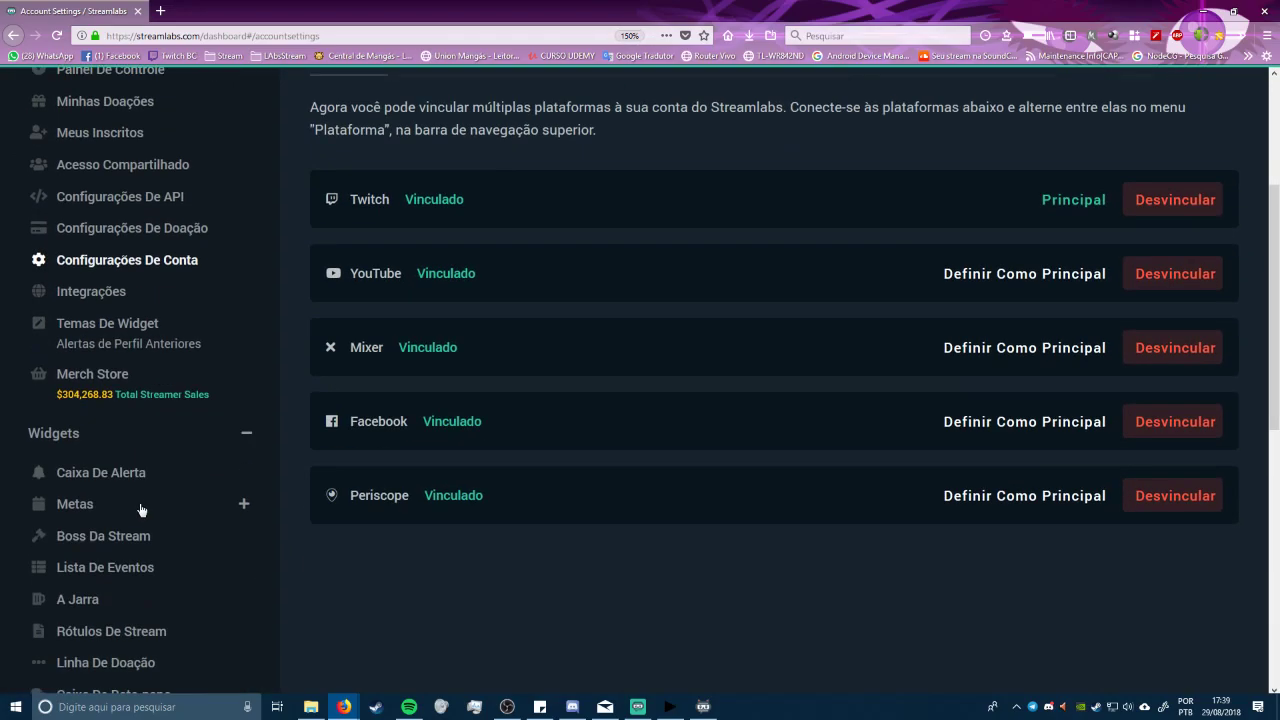
pyautogui.click(109, 399)
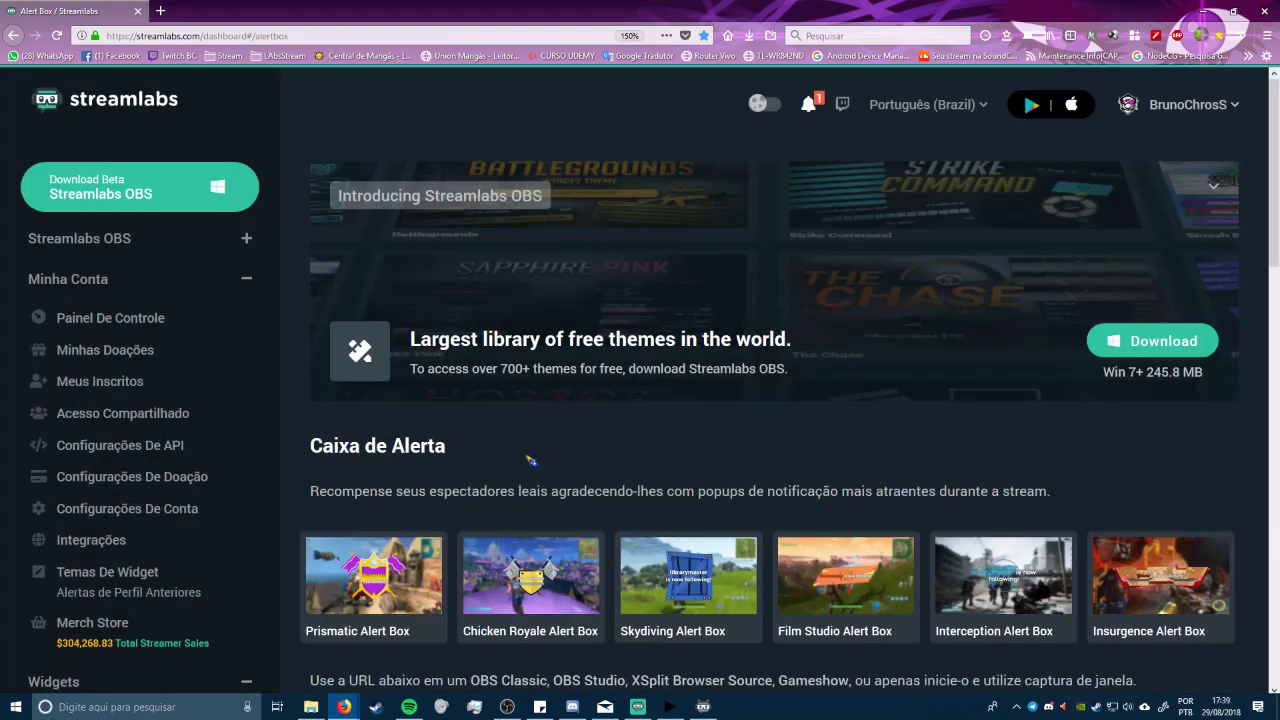
pyautogui.hotkey('ctrl', '-')
pyautogui.hotkey('ctrl', '-')
# - Examine the alert box page's themes, widget URL, test alert options and general settings
pyautogui.scroll(-5, 635, 466)
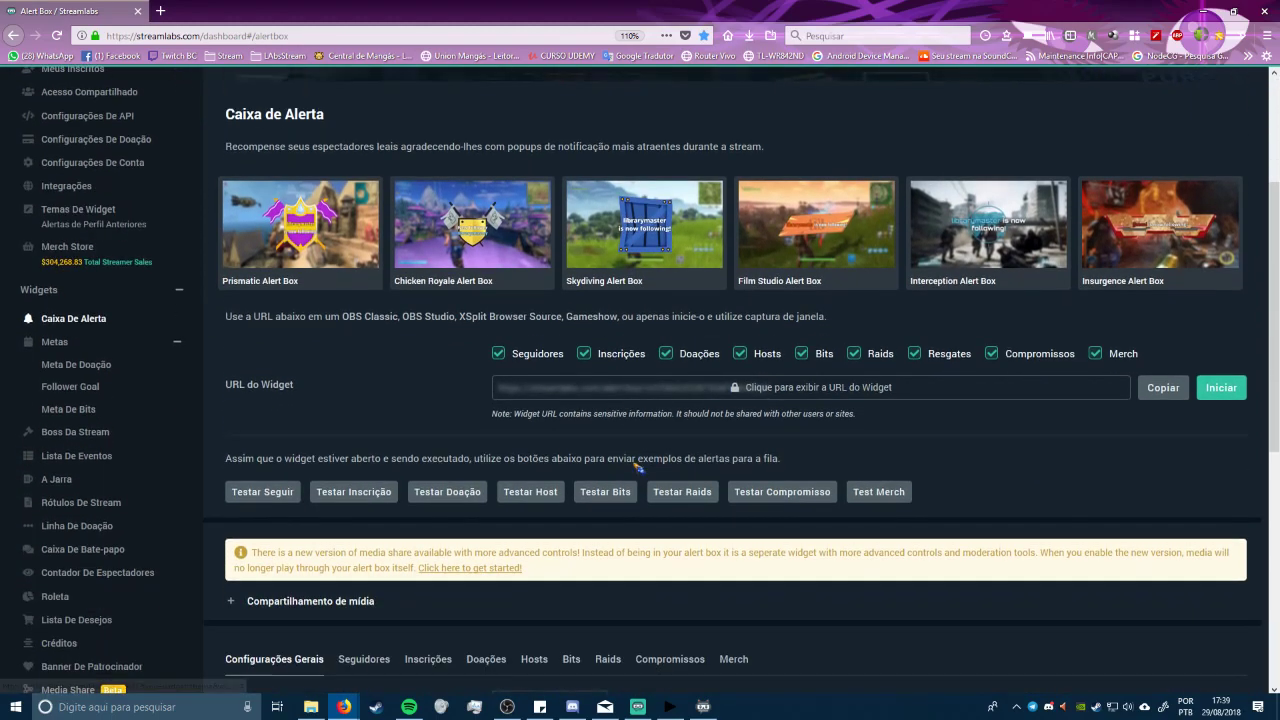
pyautogui.scroll(3, 307, 359)
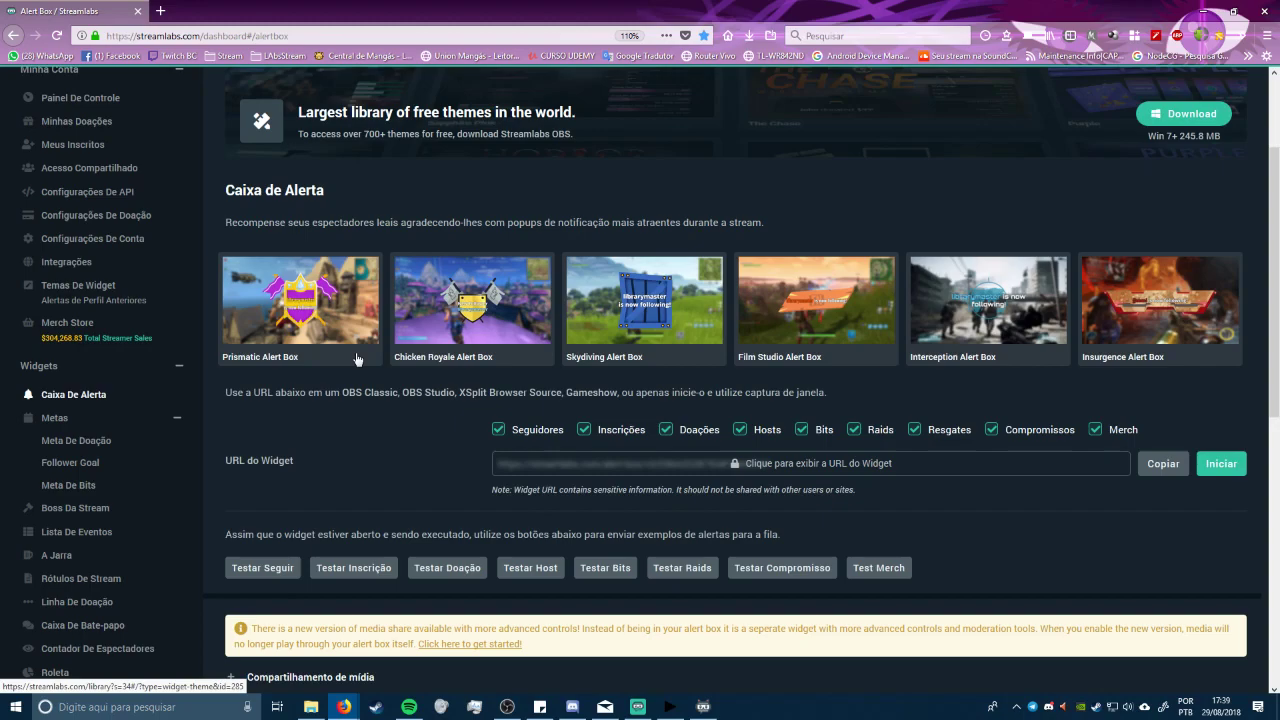
pyautogui.scroll(-4, 521, 393)
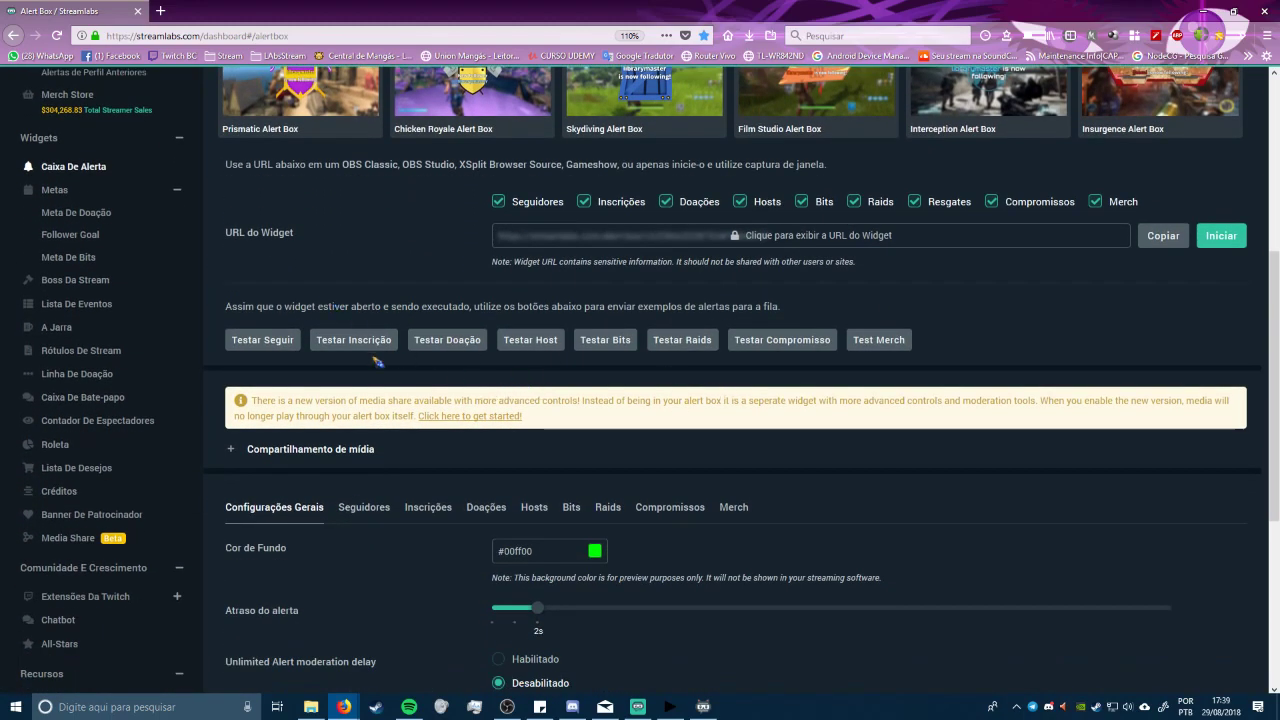
pyautogui.scroll(-3, 377, 362)
pyautogui.scroll(3, 563, 309)
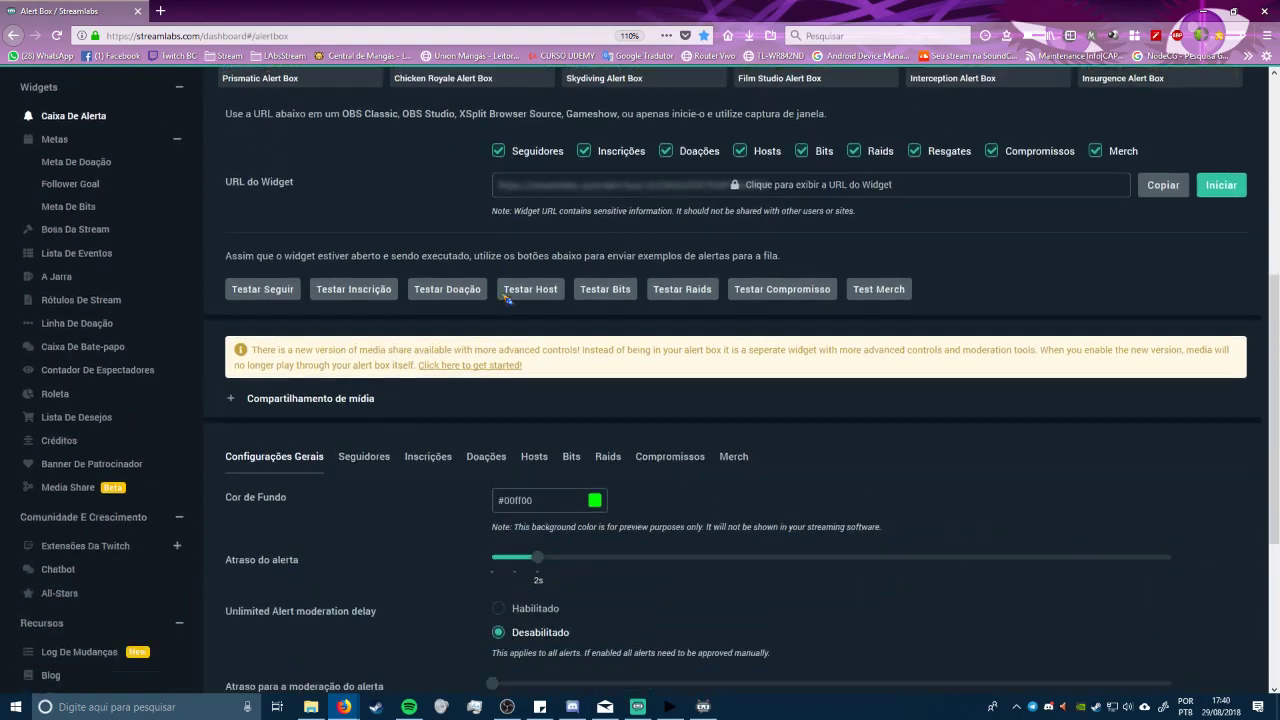
pyautogui.scroll(2, 507, 298)
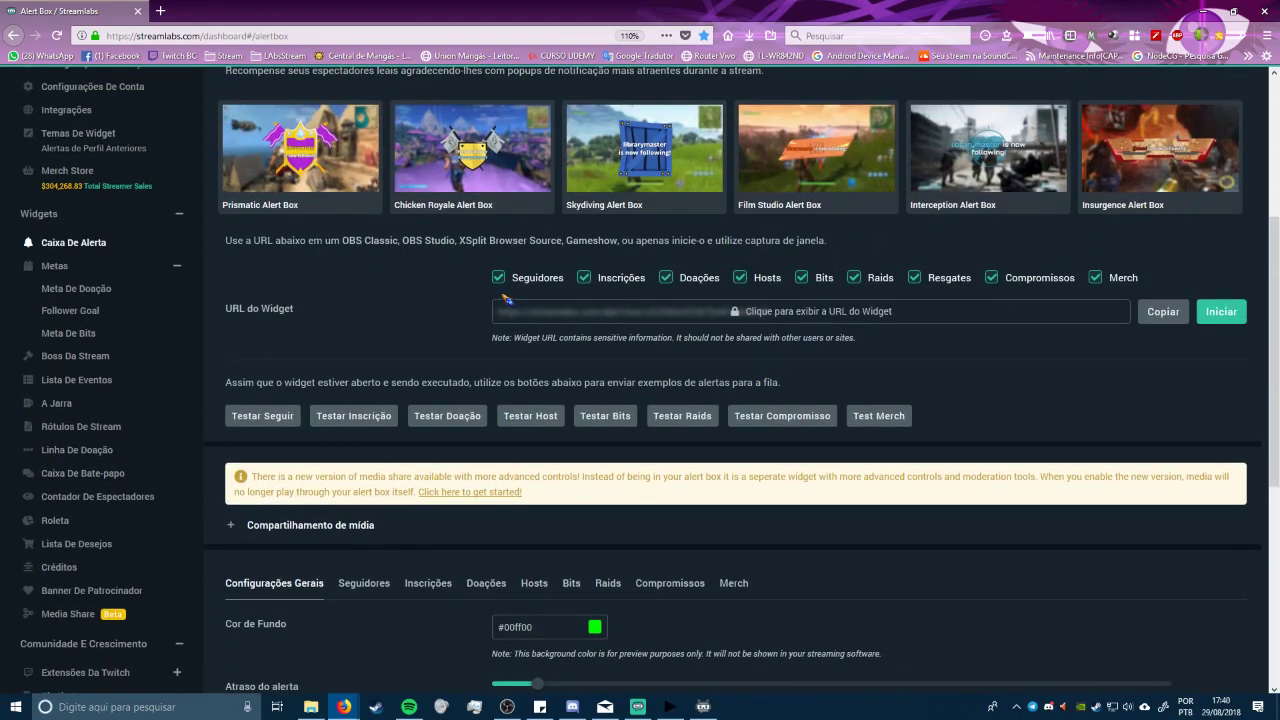
pyautogui.scroll(-3, 513, 297)
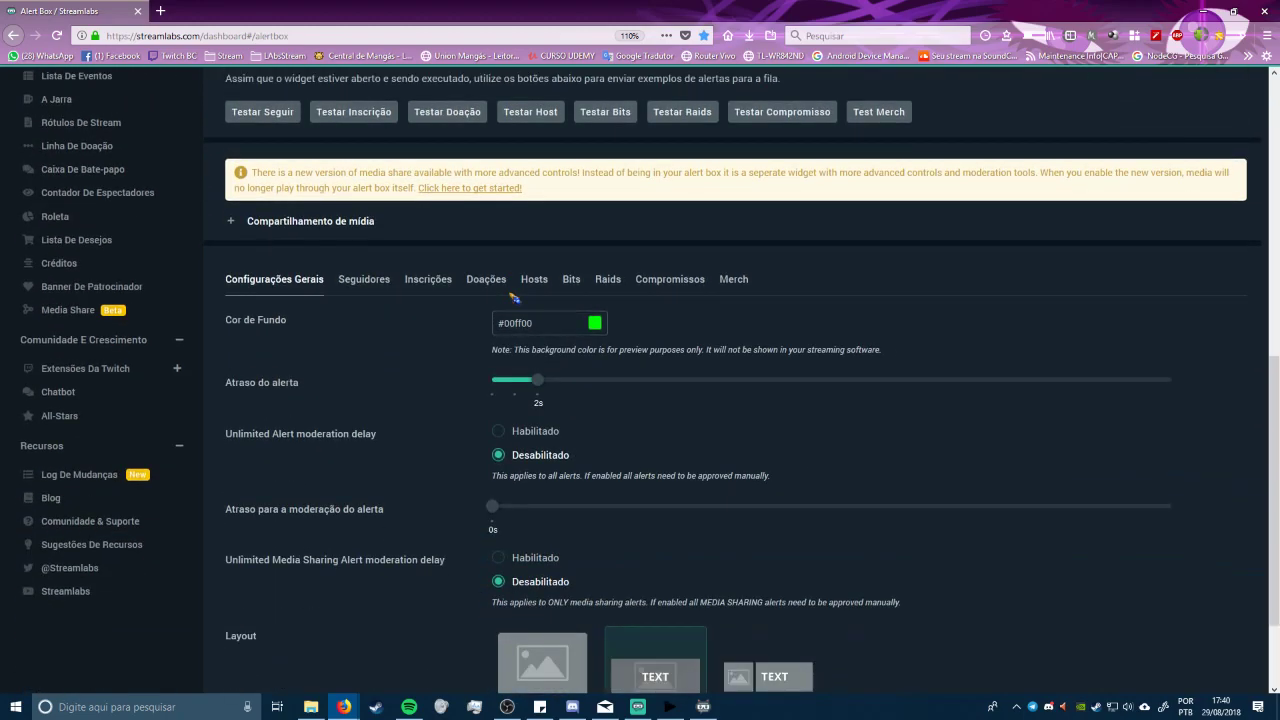
pyautogui.scroll(-2, 513, 293)
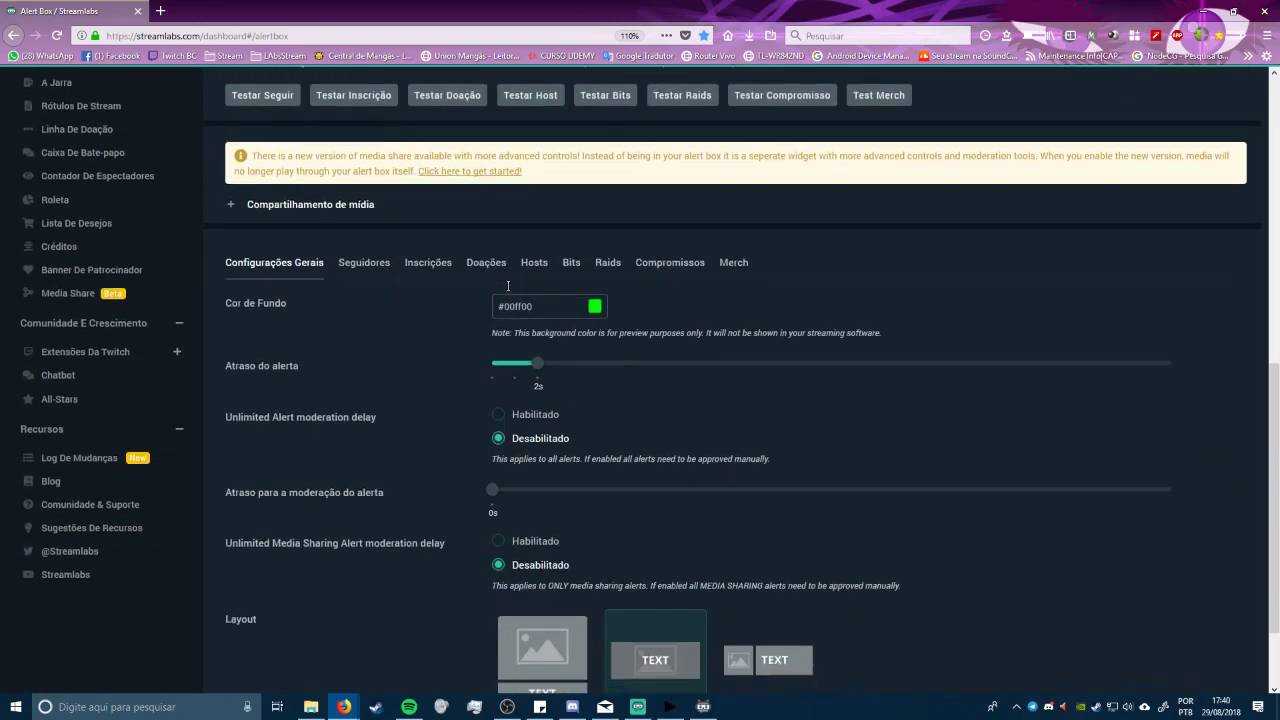
pyautogui.scroll(5, 735, 496)
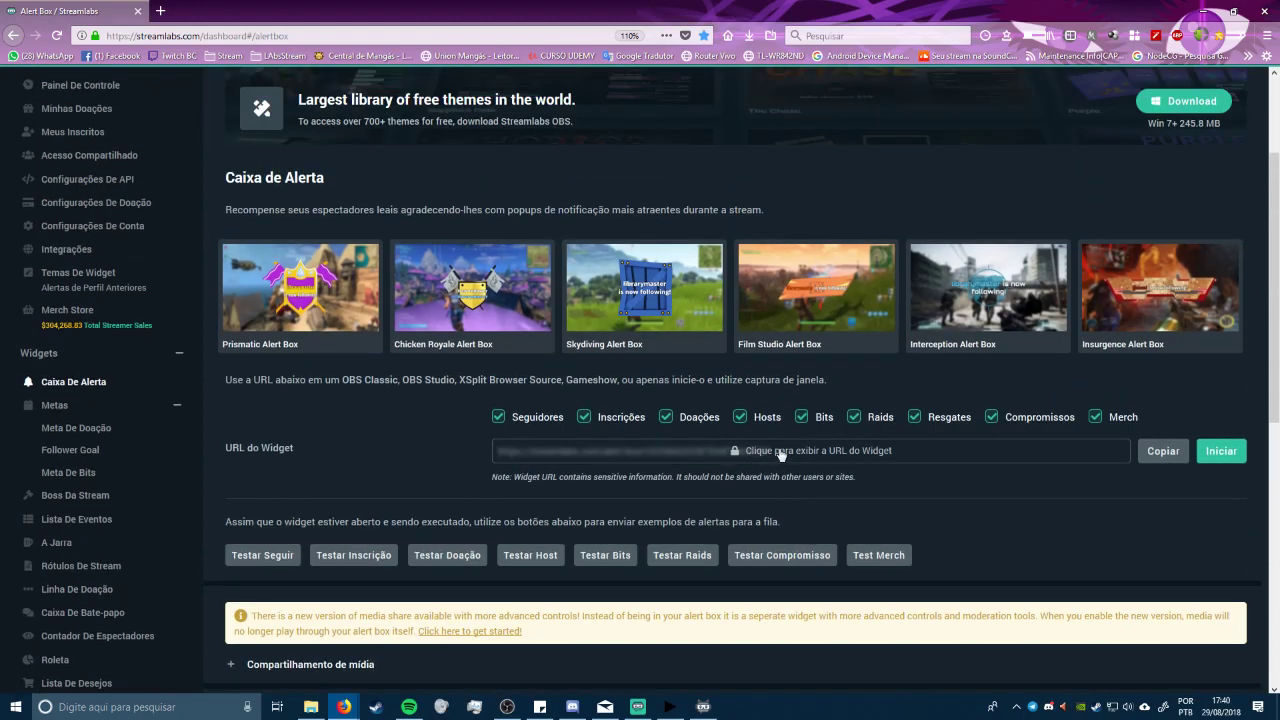
pyautogui.scroll(-1, 1170, 450)
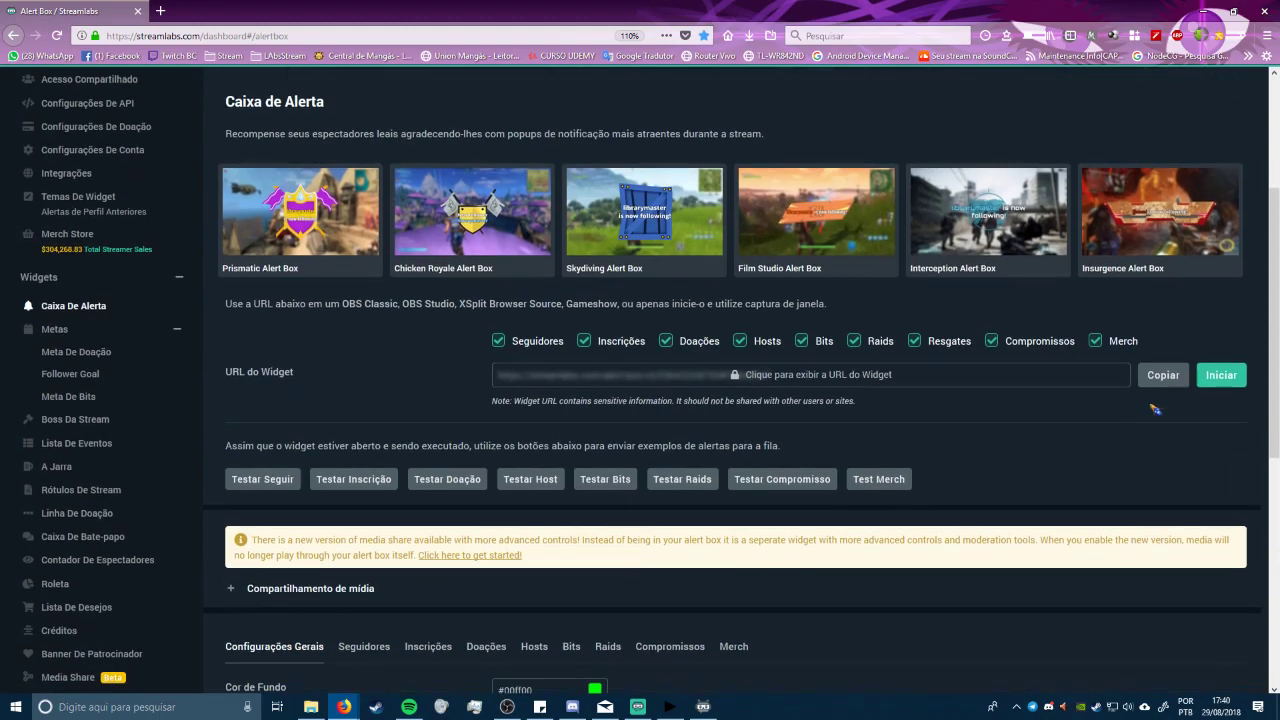
# - Launch the alert box widget in its own window to preview it, and close that window
pyautogui.click(1160, 376)
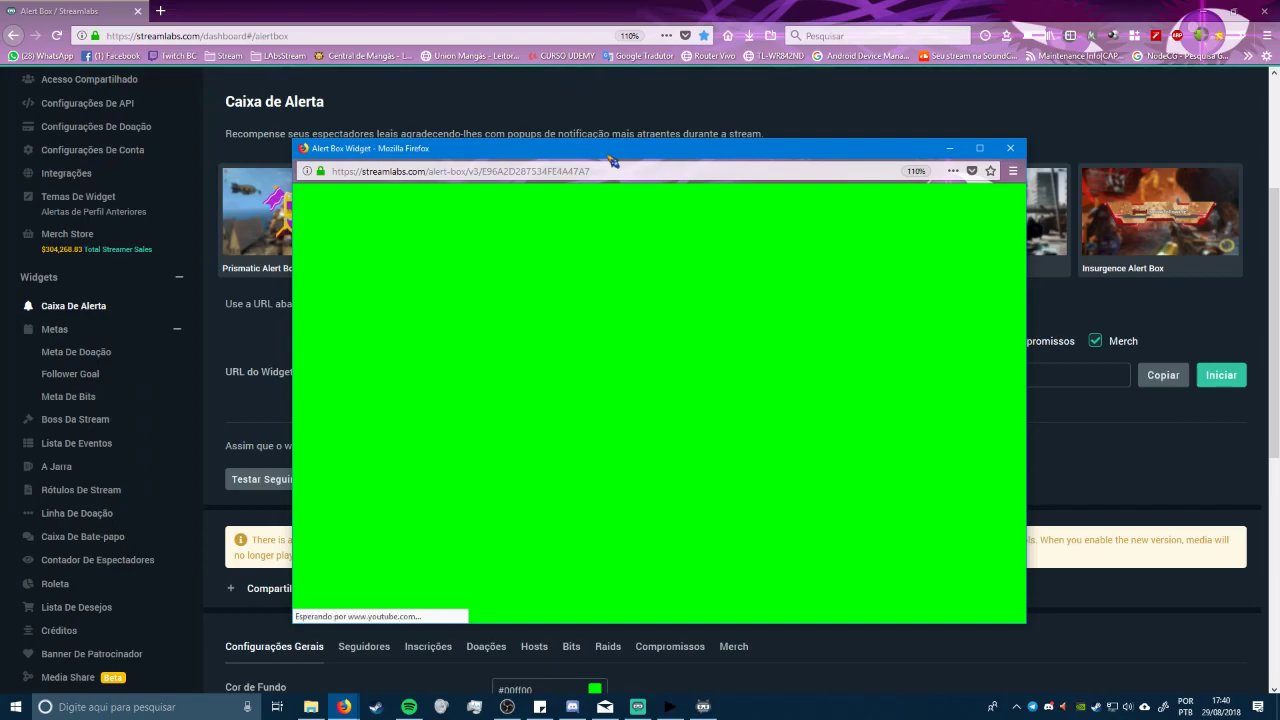
pyautogui.moveTo(586, 160); pyautogui.dragTo(536, 129)
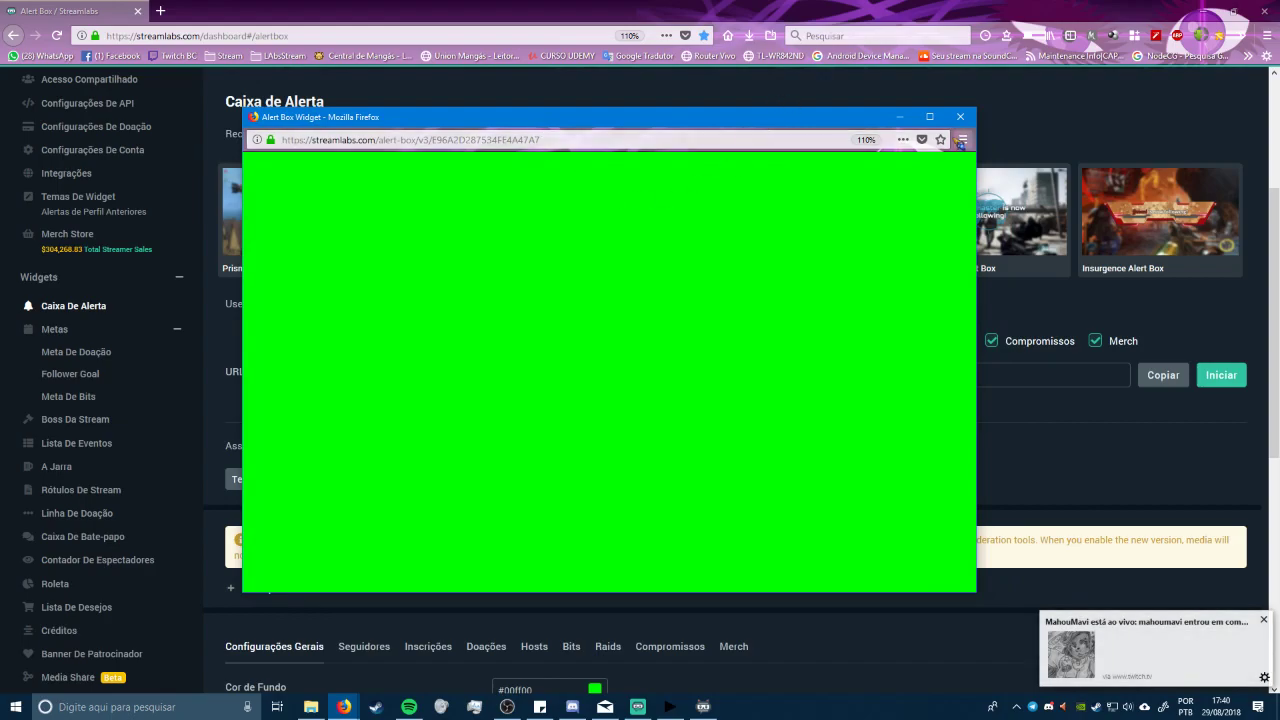
pyautogui.click(960, 117)
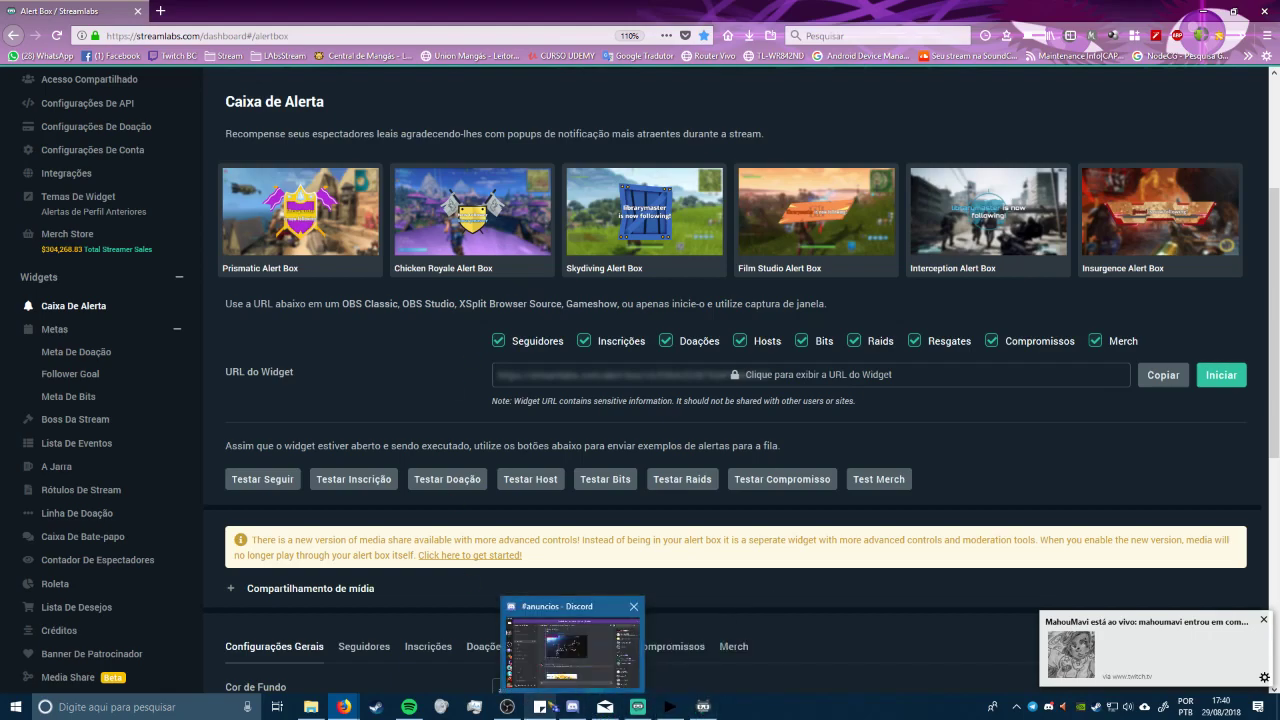
# - Copy the alert box widget URL for use in OBS
pyautogui.click(507, 706)
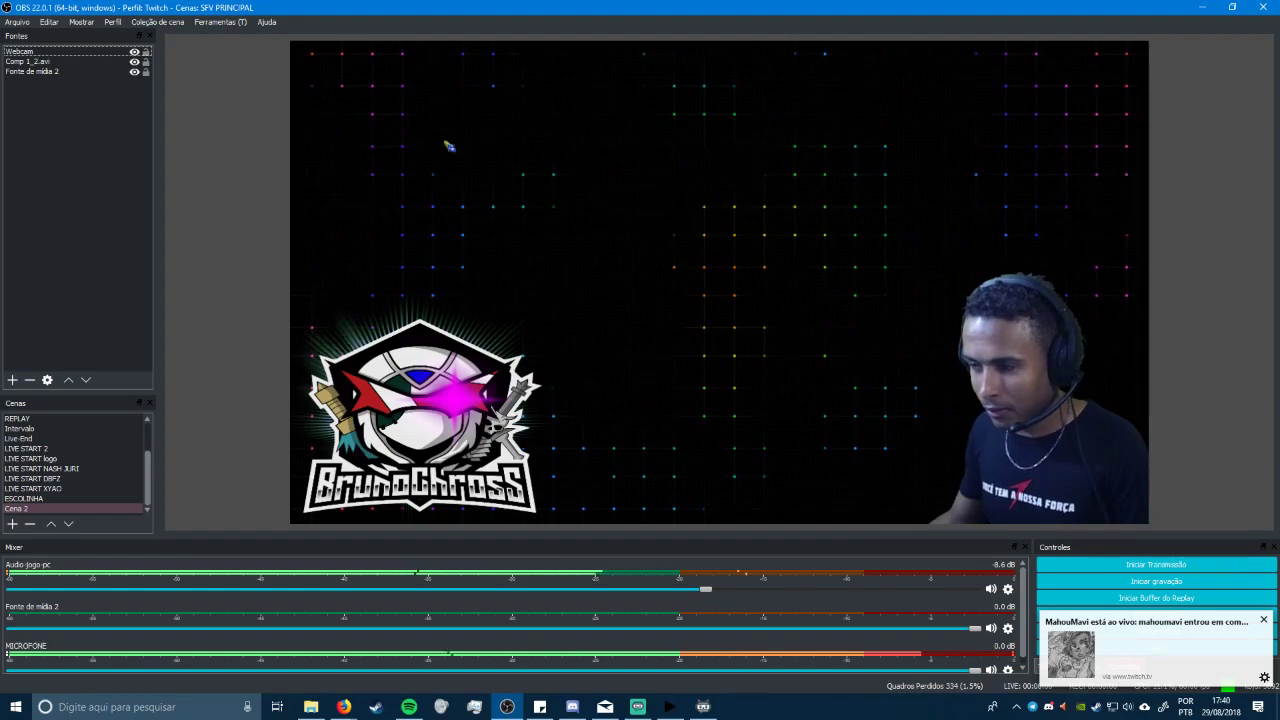
pyautogui.click(1201, 7)
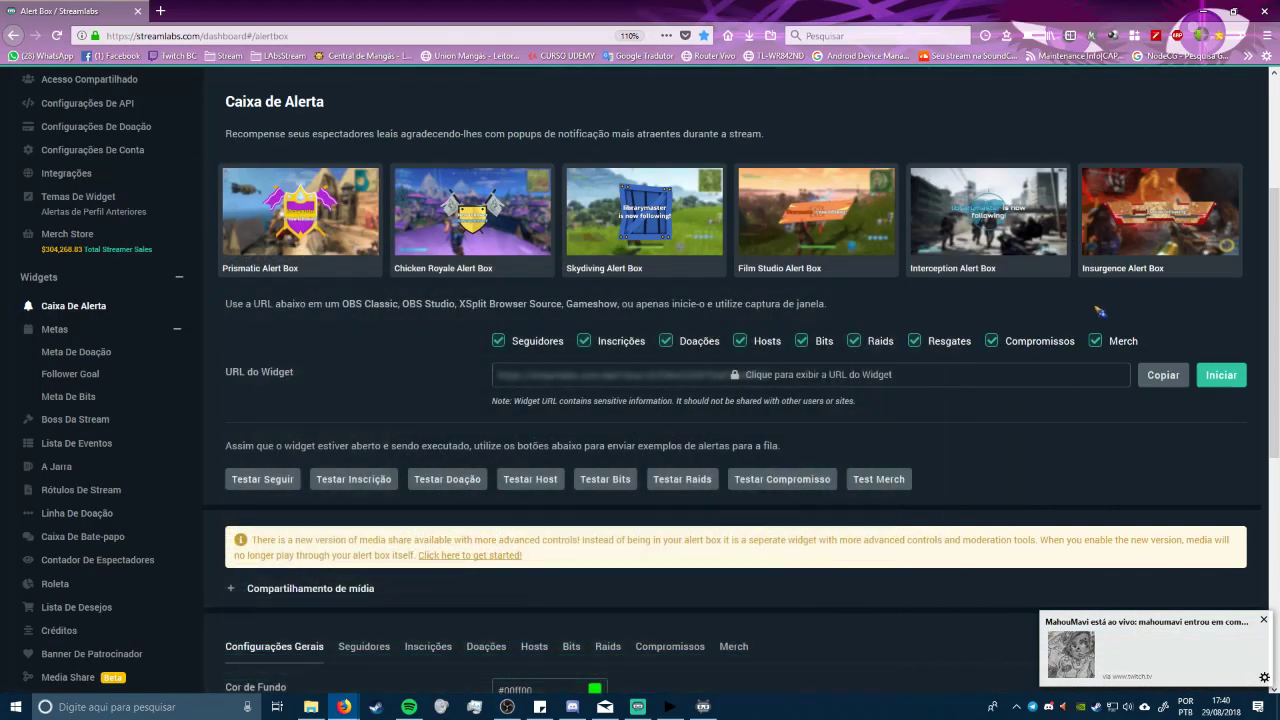
pyautogui.click(1163, 378)
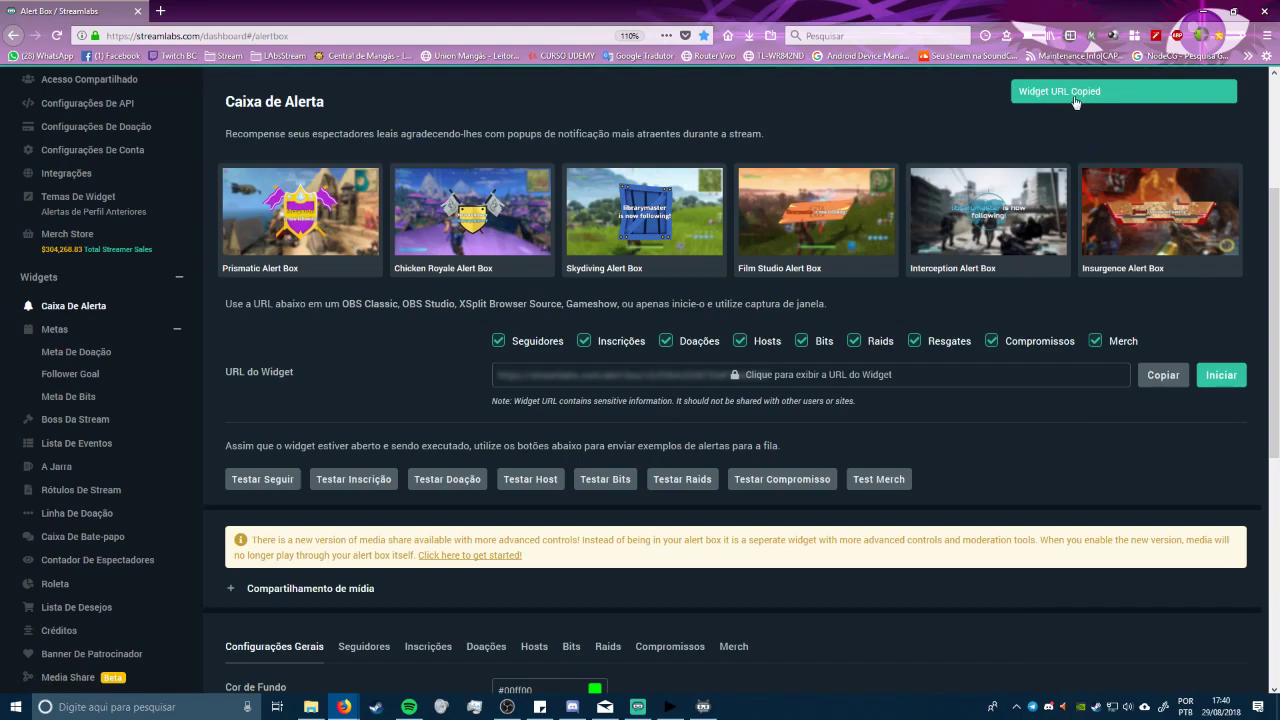
# - Switch to OBS and add a new Navegador source named STREAM ALERTA to the current scene
pyautogui.moveTo(572, 706)
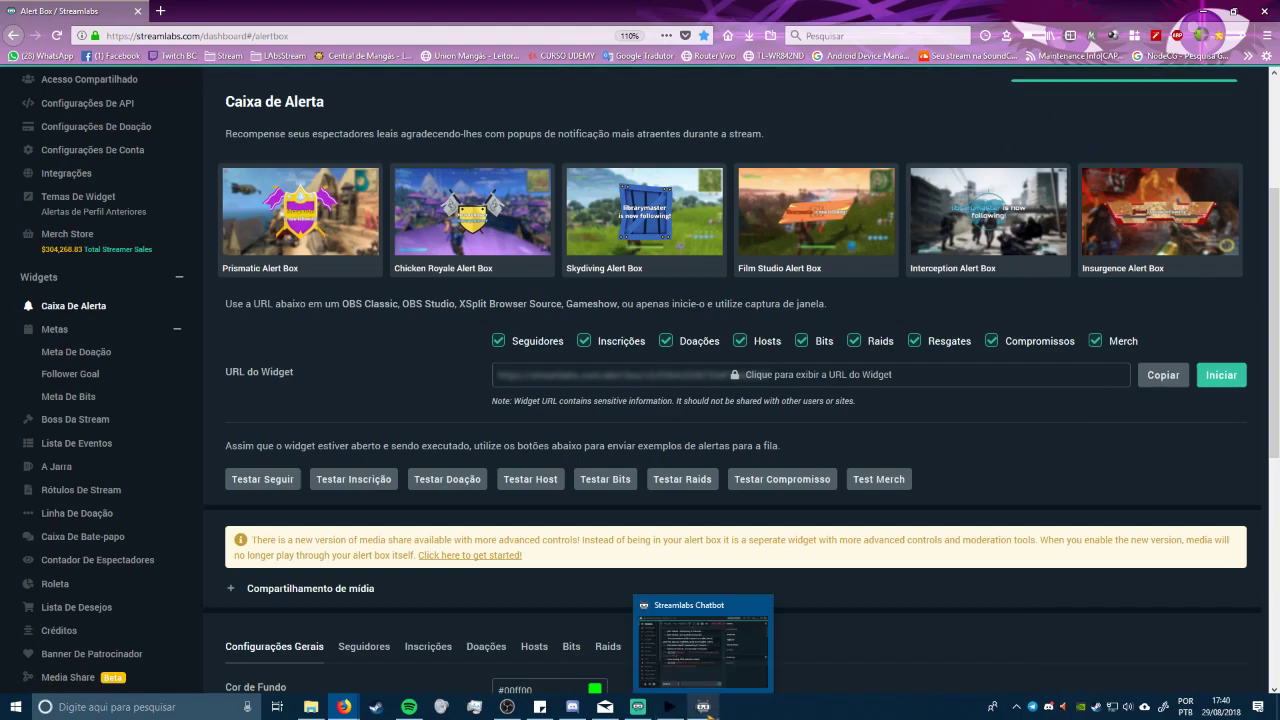
pyautogui.click(507, 705)
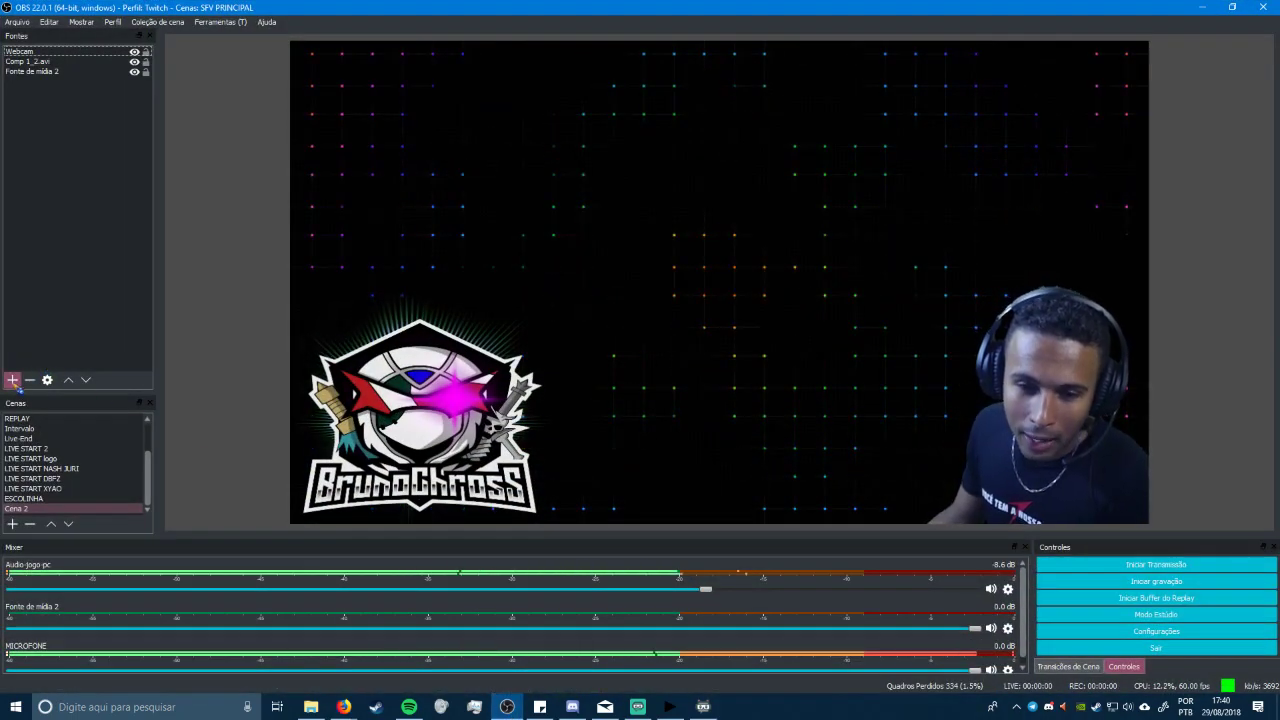
pyautogui.click(13, 381)
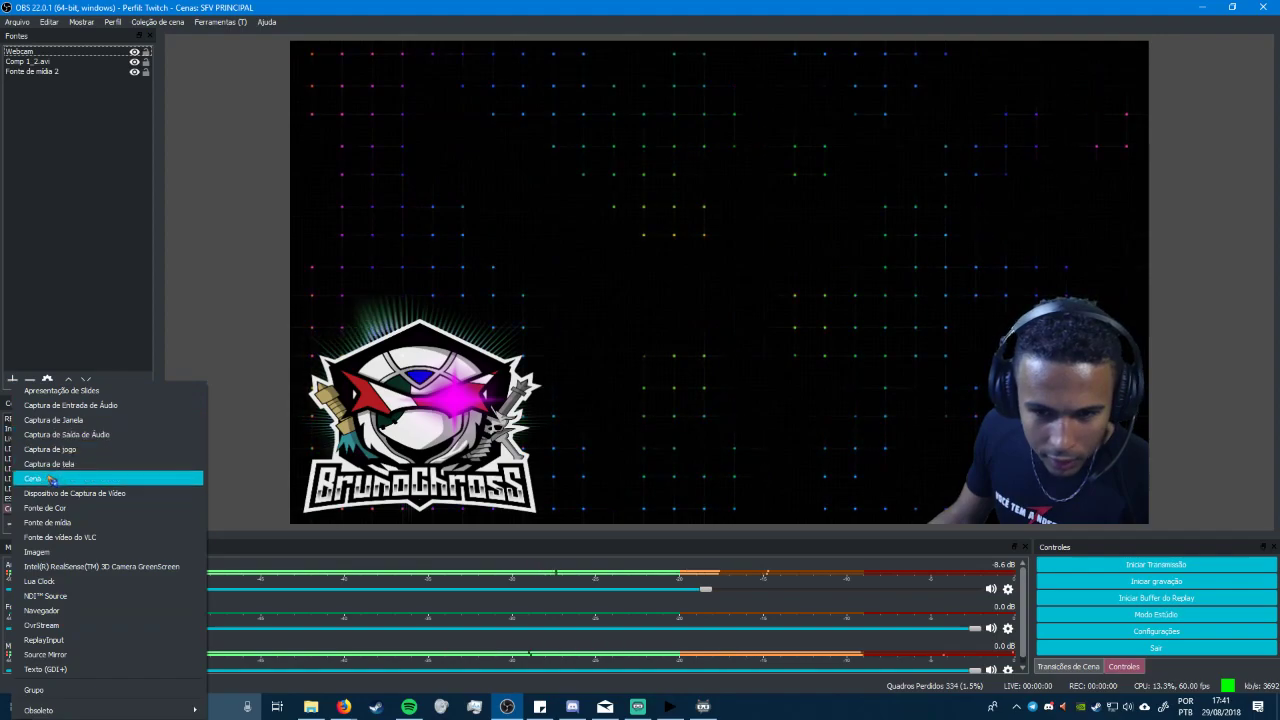
pyautogui.click(76, 612)
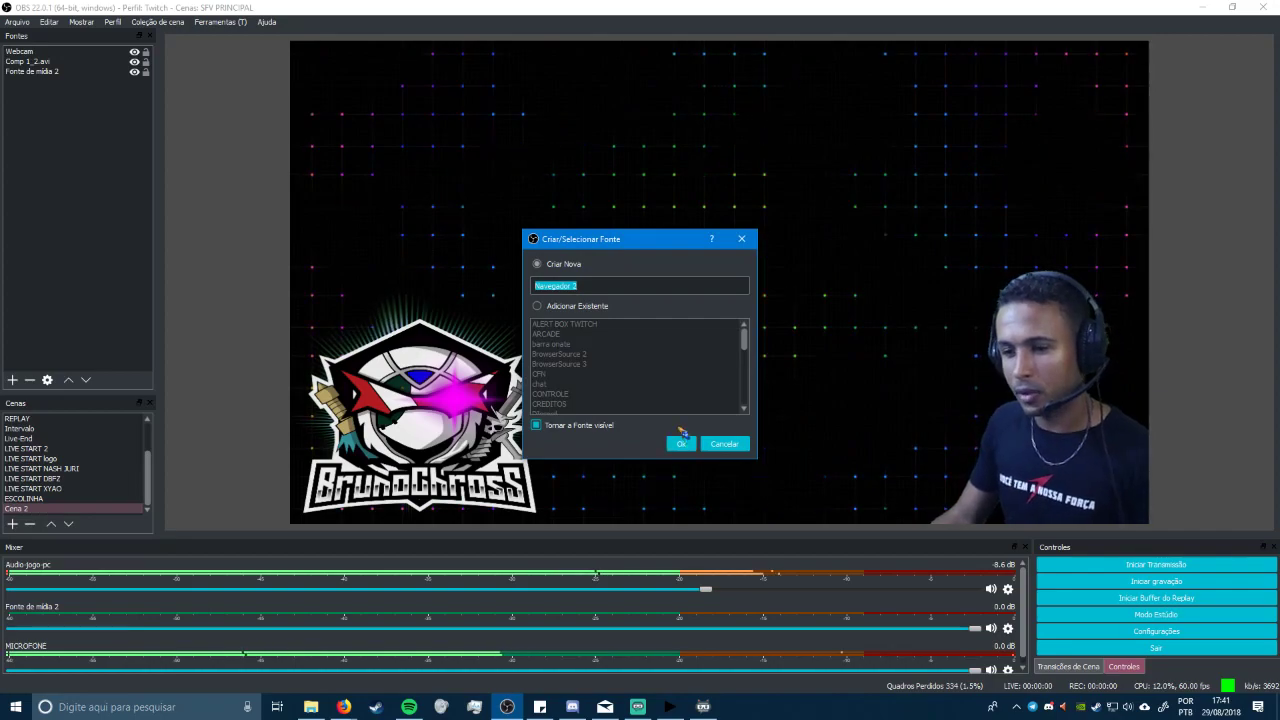
pyautogui.press('capslock')
pyautogui.write('ALERT')
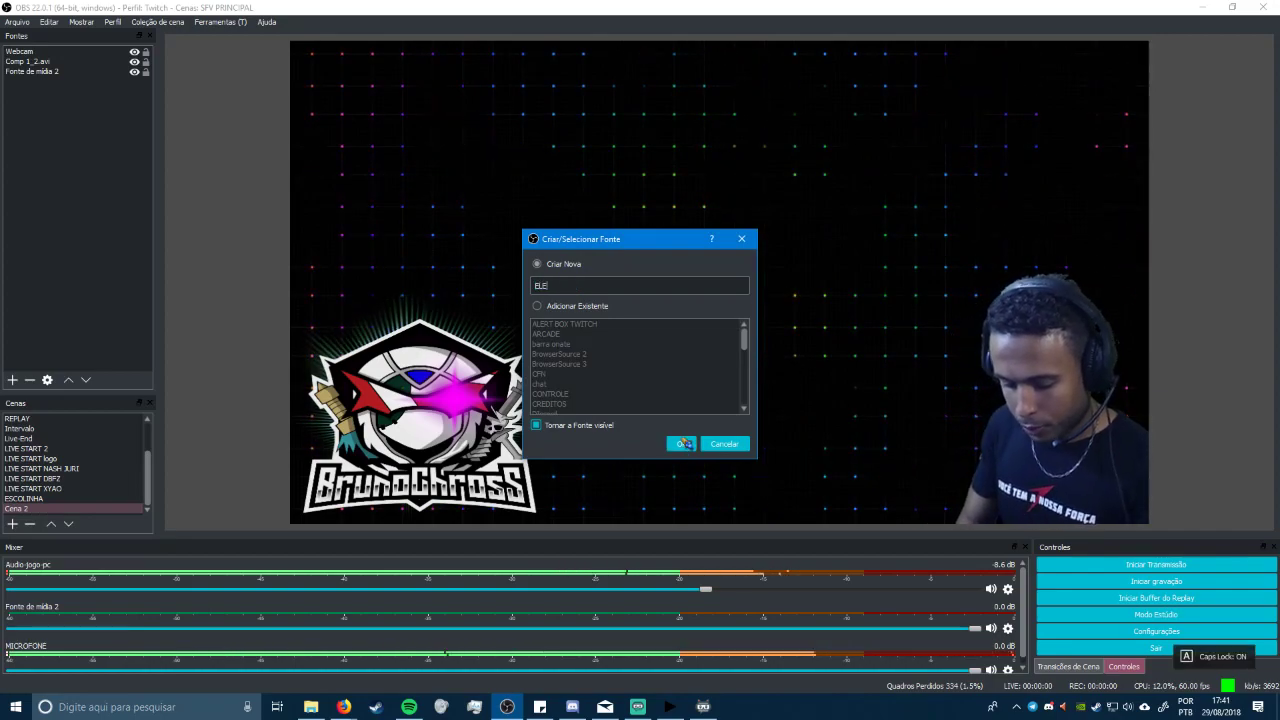
pyautogui.press('BackSpace')
pyautogui.press('BackSpace')
pyautogui.press('BackSpace')
pyautogui.press('BackSpace')
pyautogui.press('BackSpace')
pyautogui.write('STREAM ALERTA')
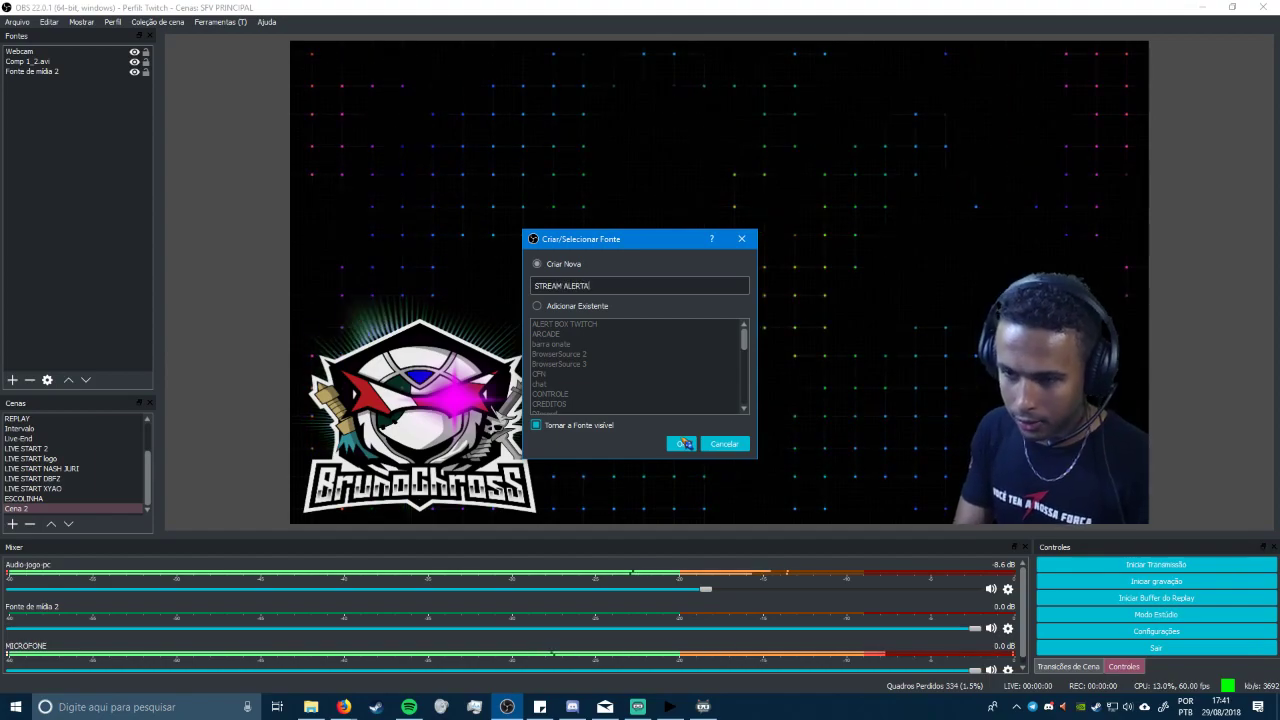
pyautogui.click(683, 443)
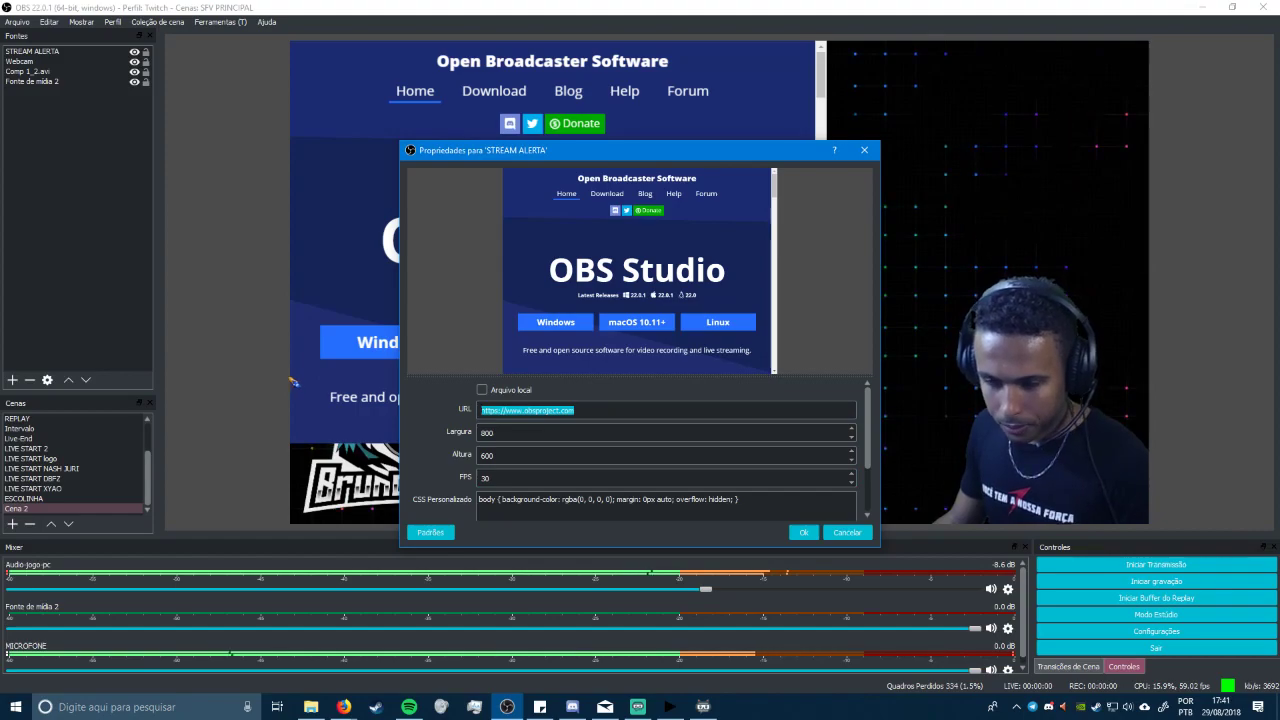
# - Paste the copied alert box widget URL into the STREAM ALERTA source and set its width to 1280 and height to 720
pyautogui.hotkey('ctrl', 'v')
pyautogui.click(497, 433)
pyautogui.doubleClick(504, 433)
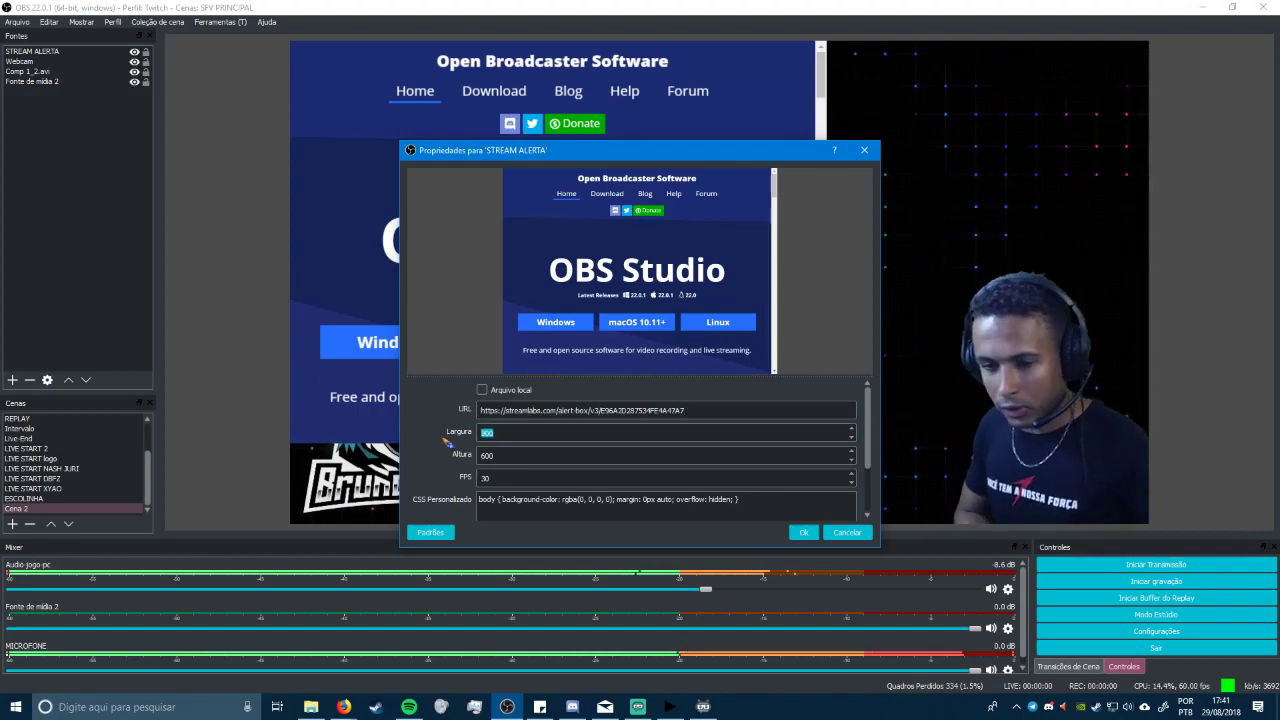
pyautogui.write('1280')
pyautogui.press('Tab')
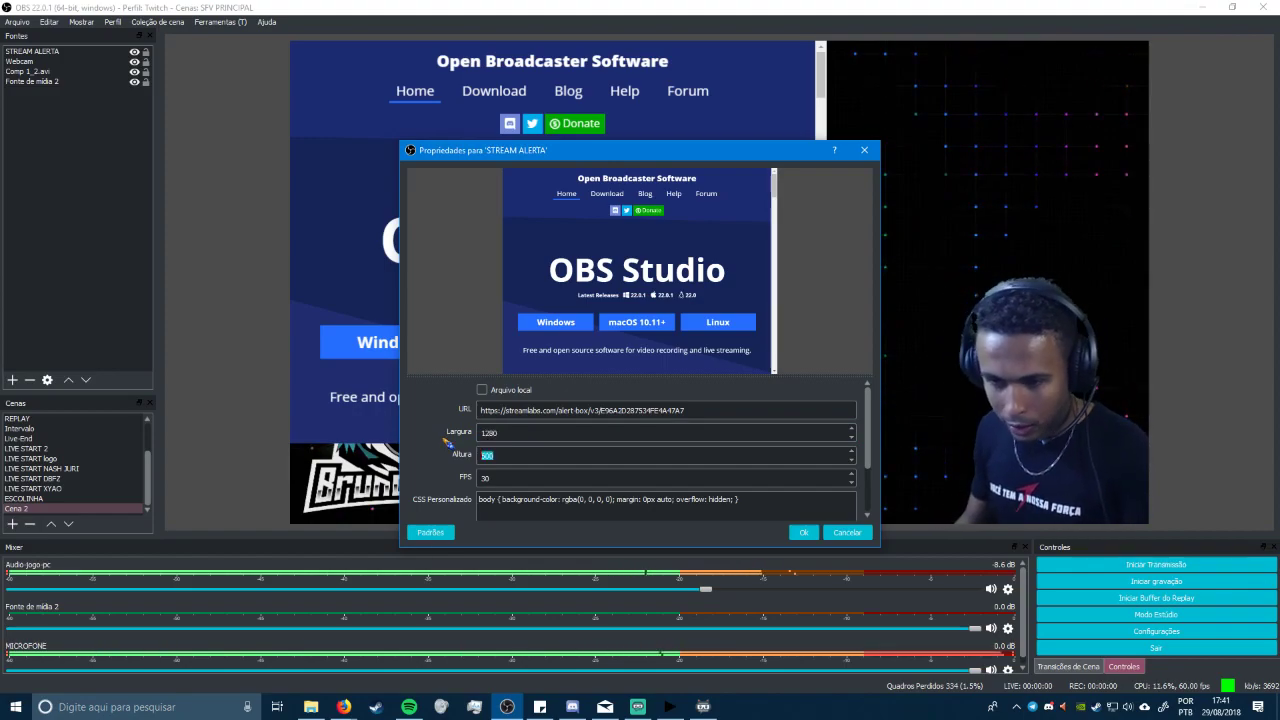
pyautogui.write('720')
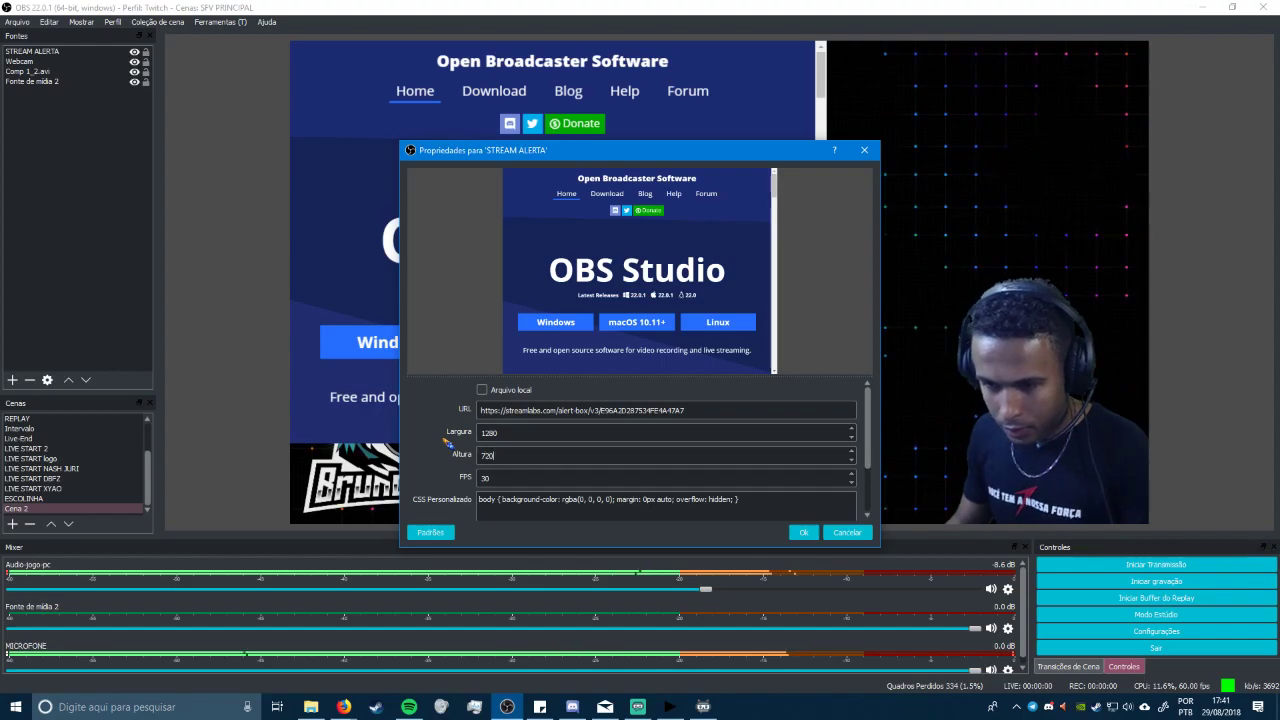
# - Start the live stream with the source properties accepted, and stop the recording that starts along with it
pyautogui.click(1156, 564)
pyautogui.click(682, 370)
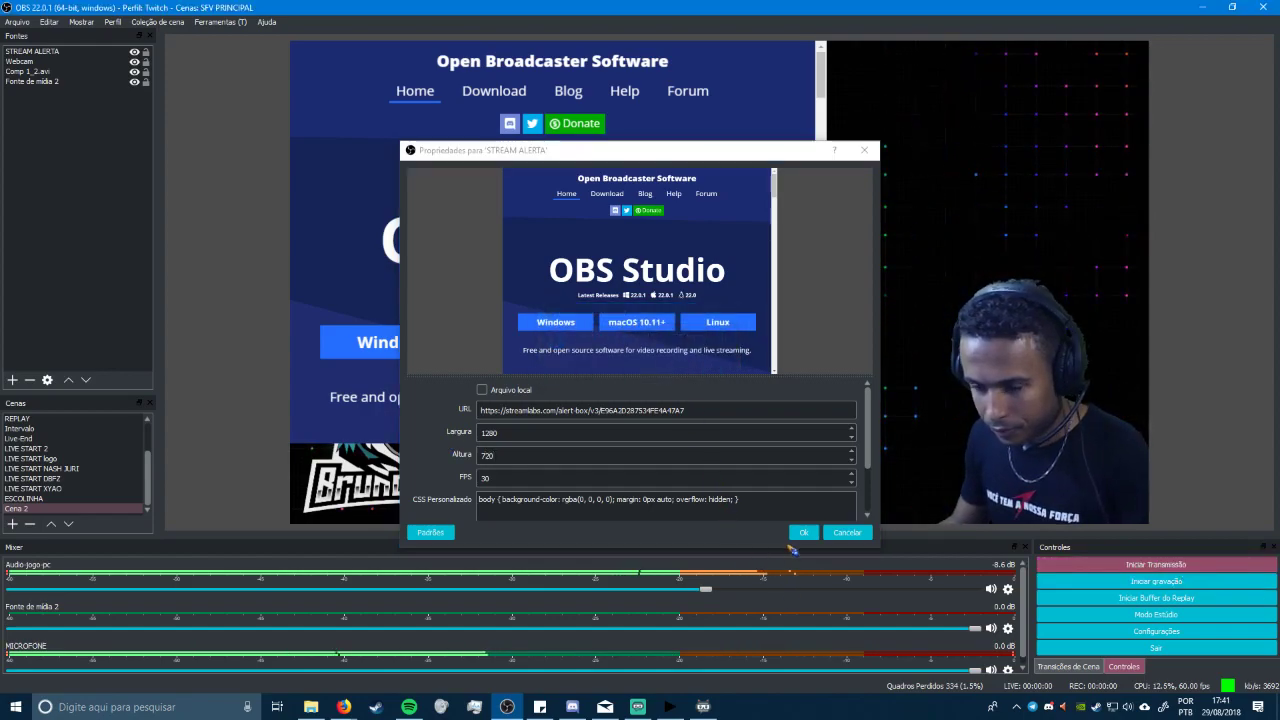
pyautogui.click(804, 532)
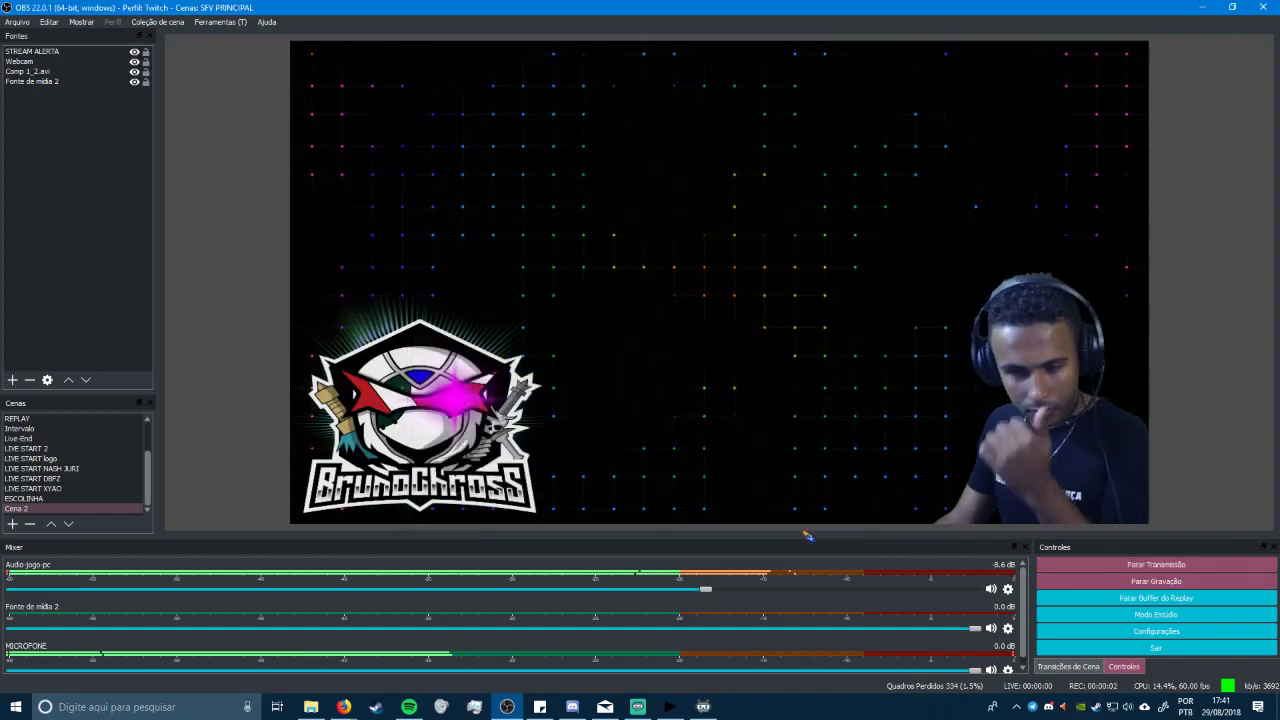
pyautogui.click(1106, 585)
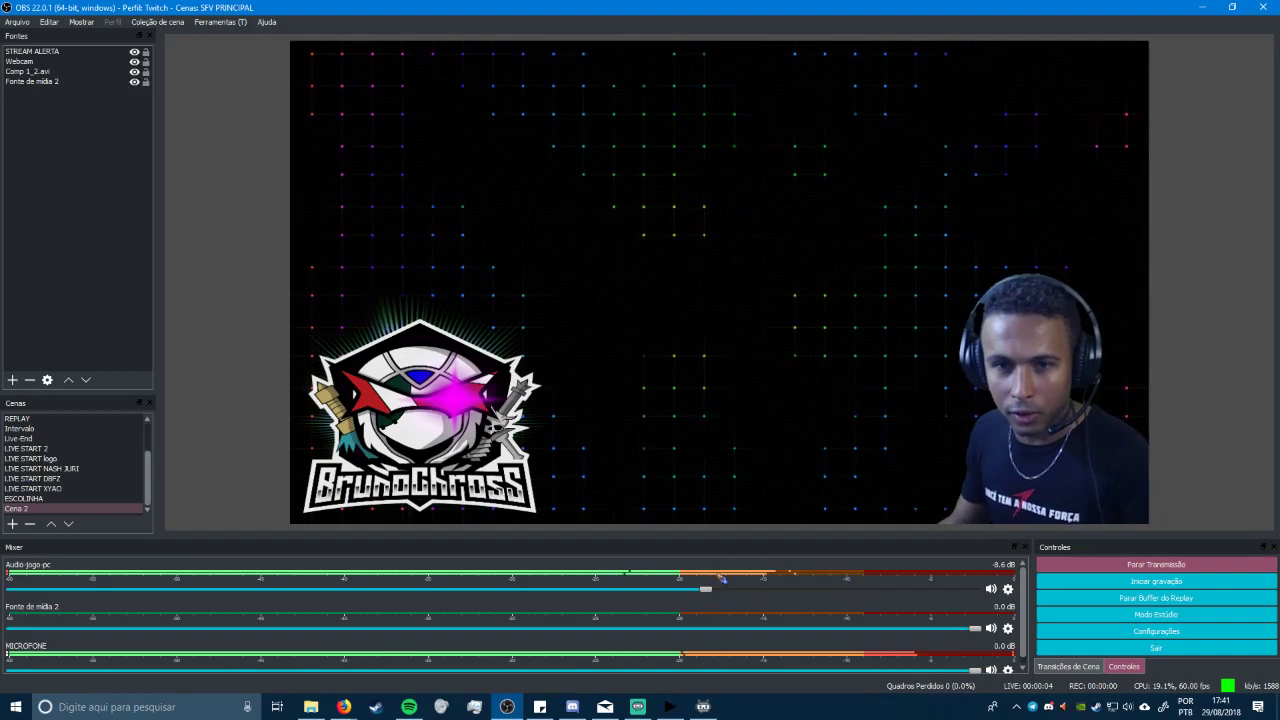
# - Select the STREAM ALERTA source and tile the Streamlabs browser window and OBS side by side
pyautogui.click(45, 51)
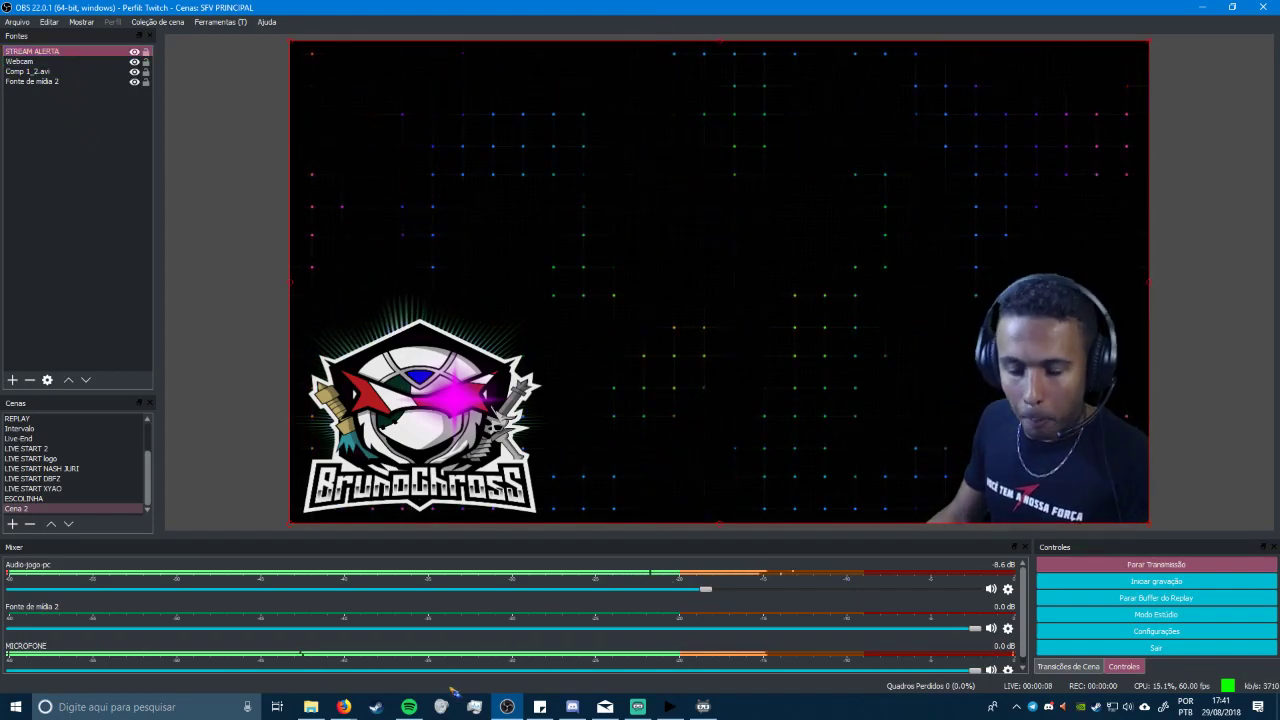
pyautogui.moveTo(392, 702)
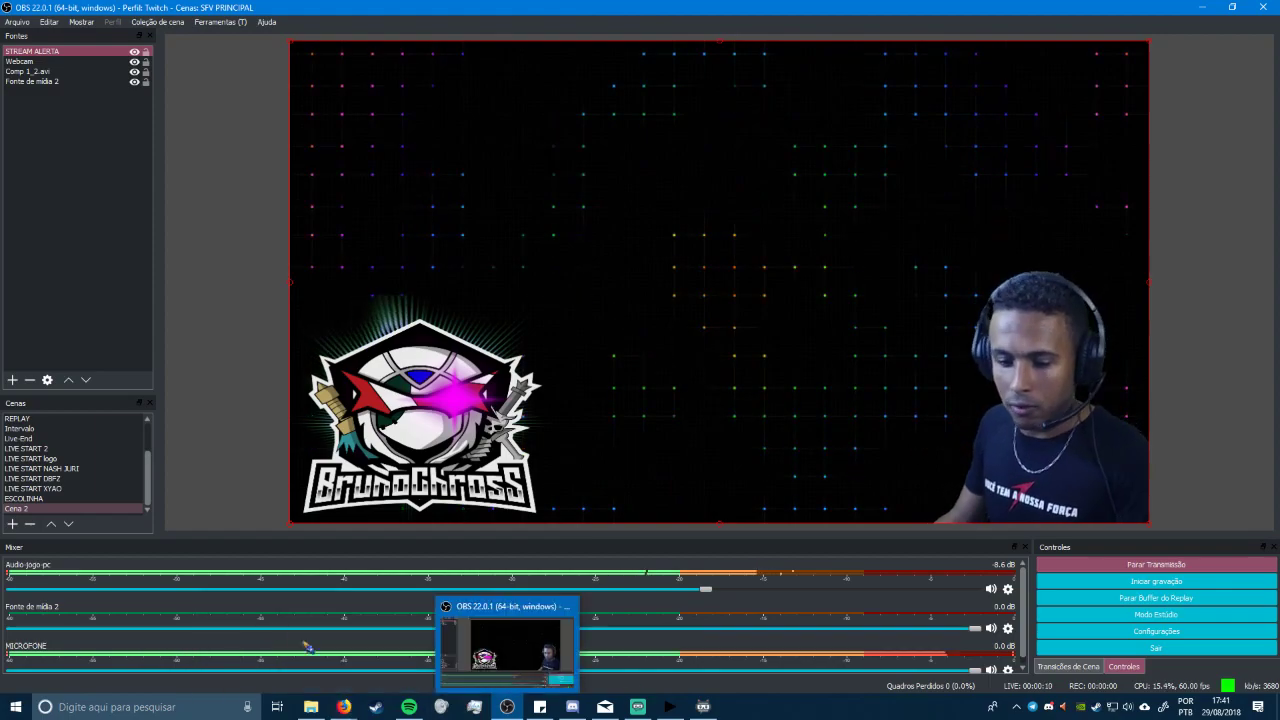
pyautogui.moveTo(318, 712)
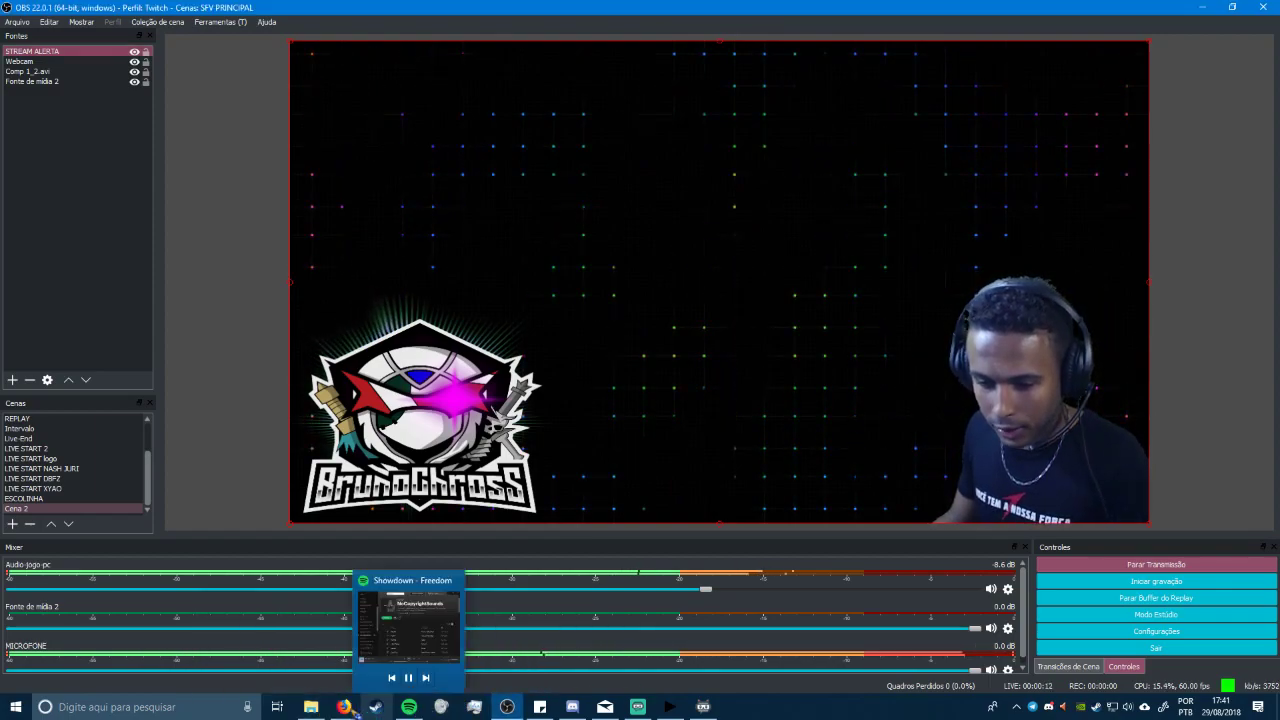
pyautogui.click(415, 650)
pyautogui.moveTo(679, 12); pyautogui.dragTo(898, 160)
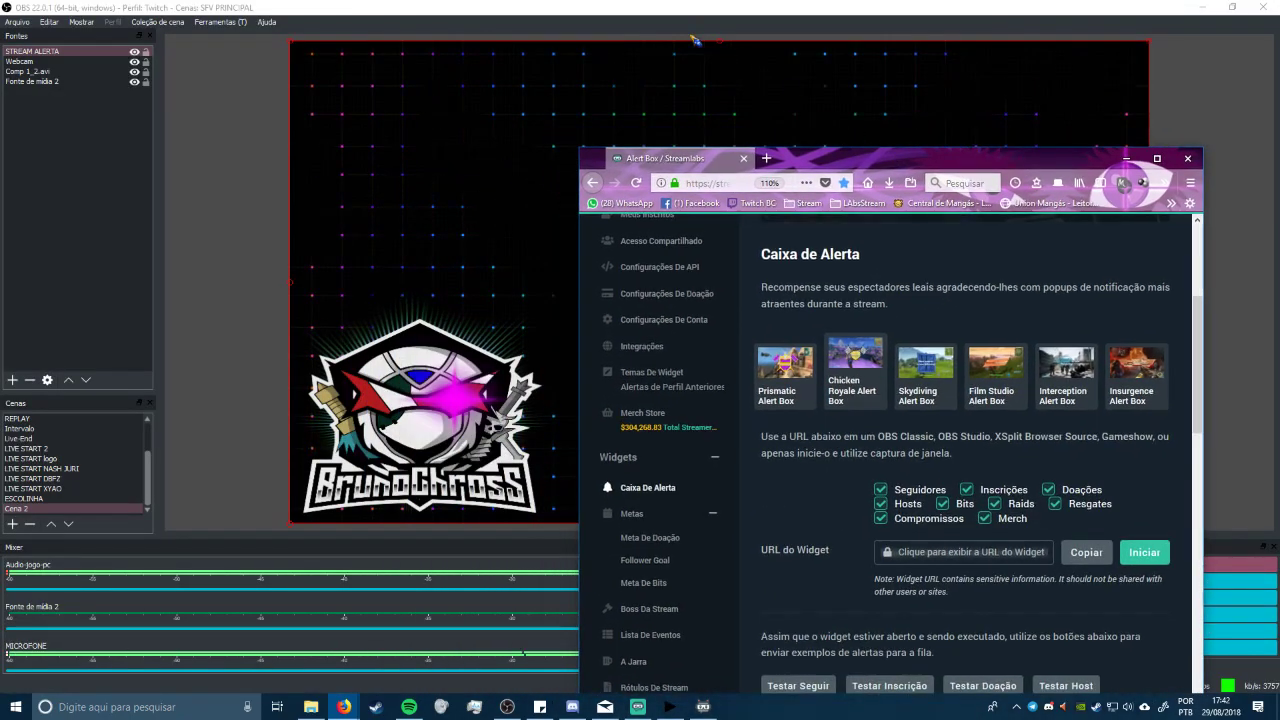
pyautogui.press('super+Left')
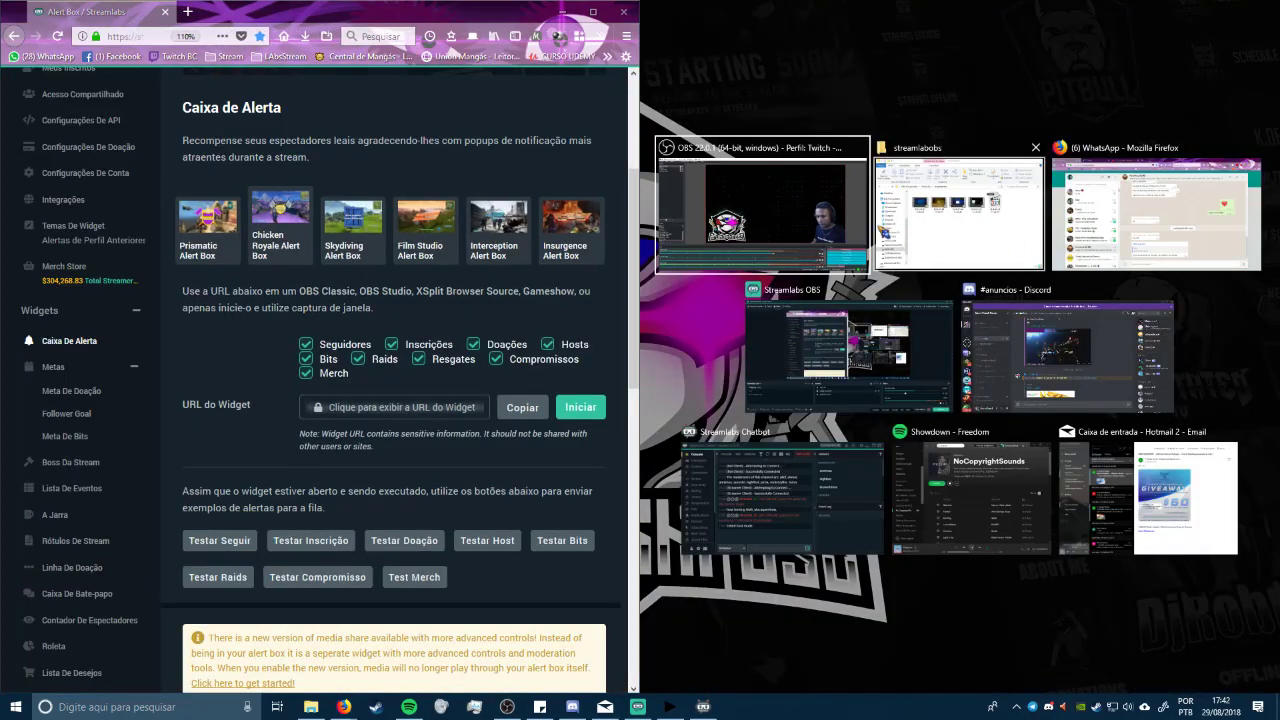
pyautogui.click(782, 229)
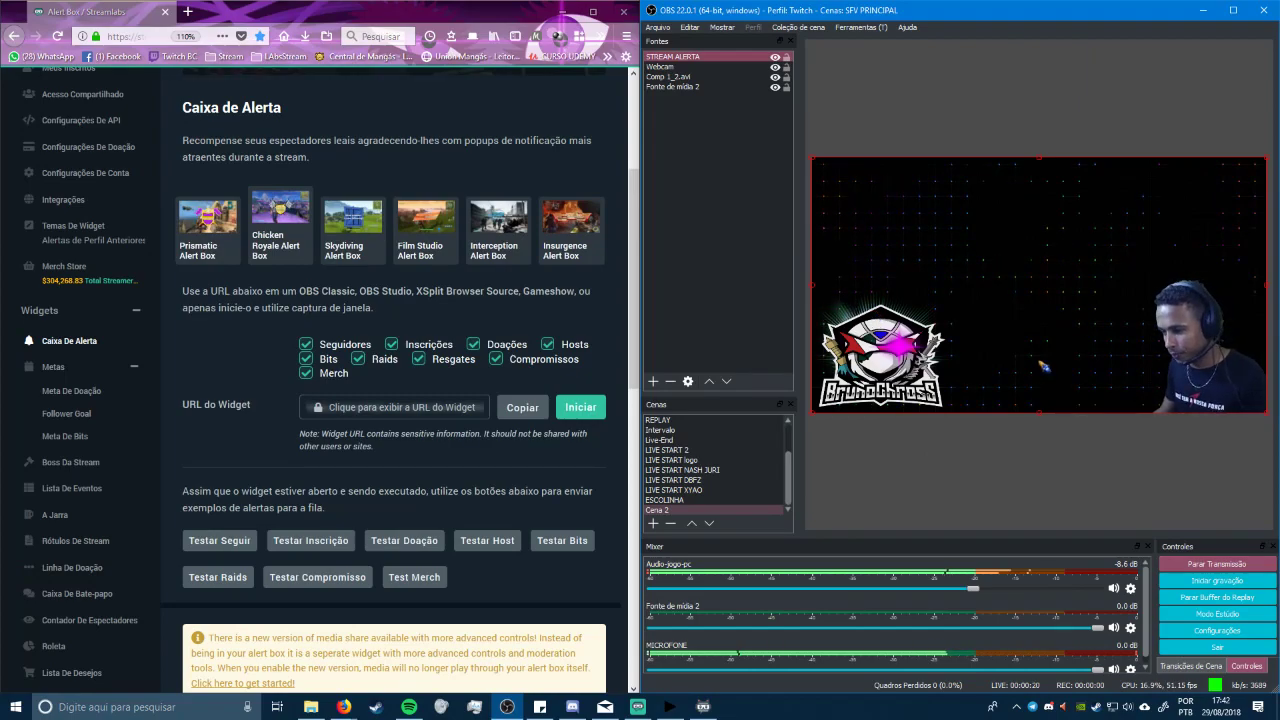
# - Send a test follow alert from the Streamlabs page to check the new source in the OBS preview
pyautogui.scroll(-1, 218, 534)
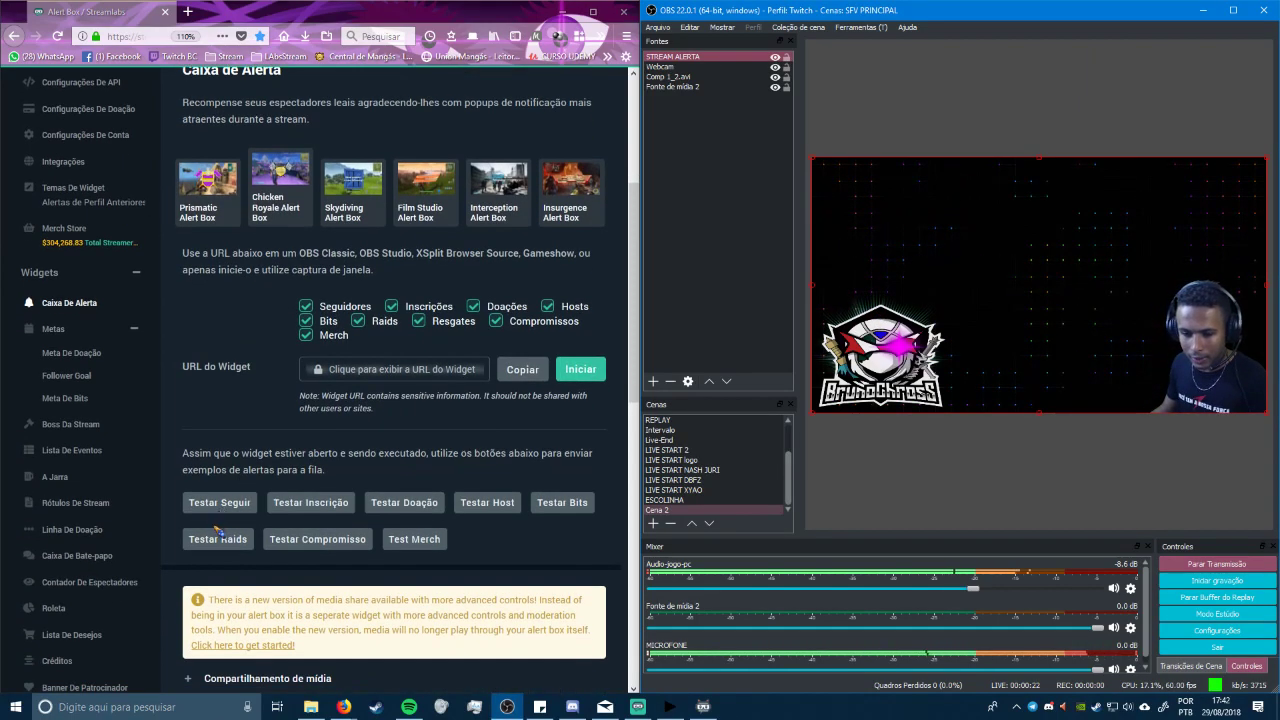
pyautogui.click(221, 503)
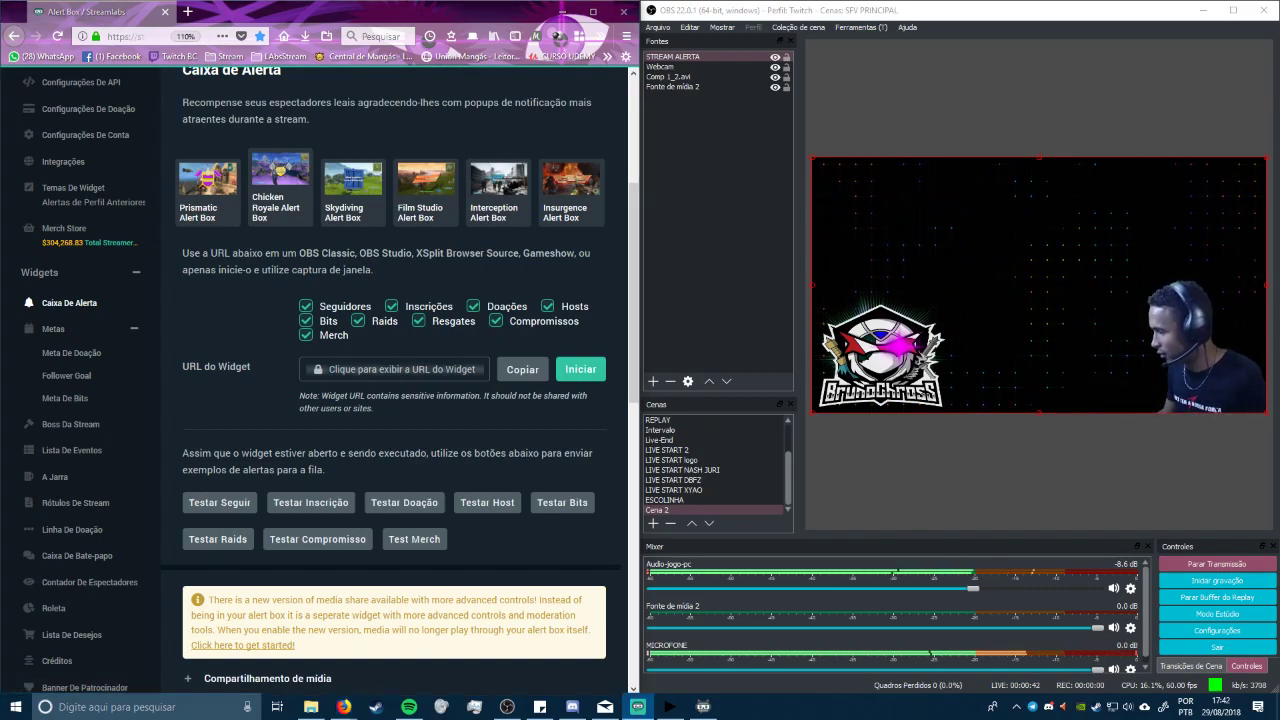
pyautogui.click(846, 498)
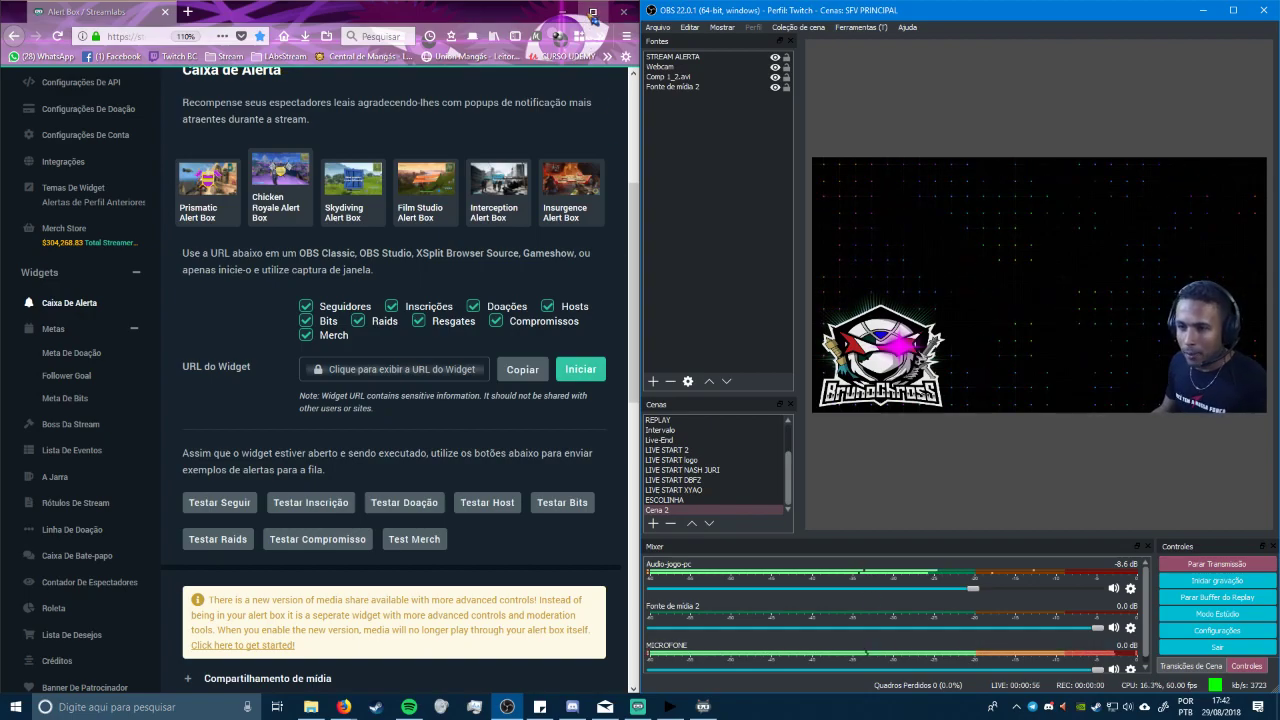
# - Maximize the browser and examine the alert box's general settings, including background color, alert delay, moderation delays and layout
pyautogui.click(593, 12)
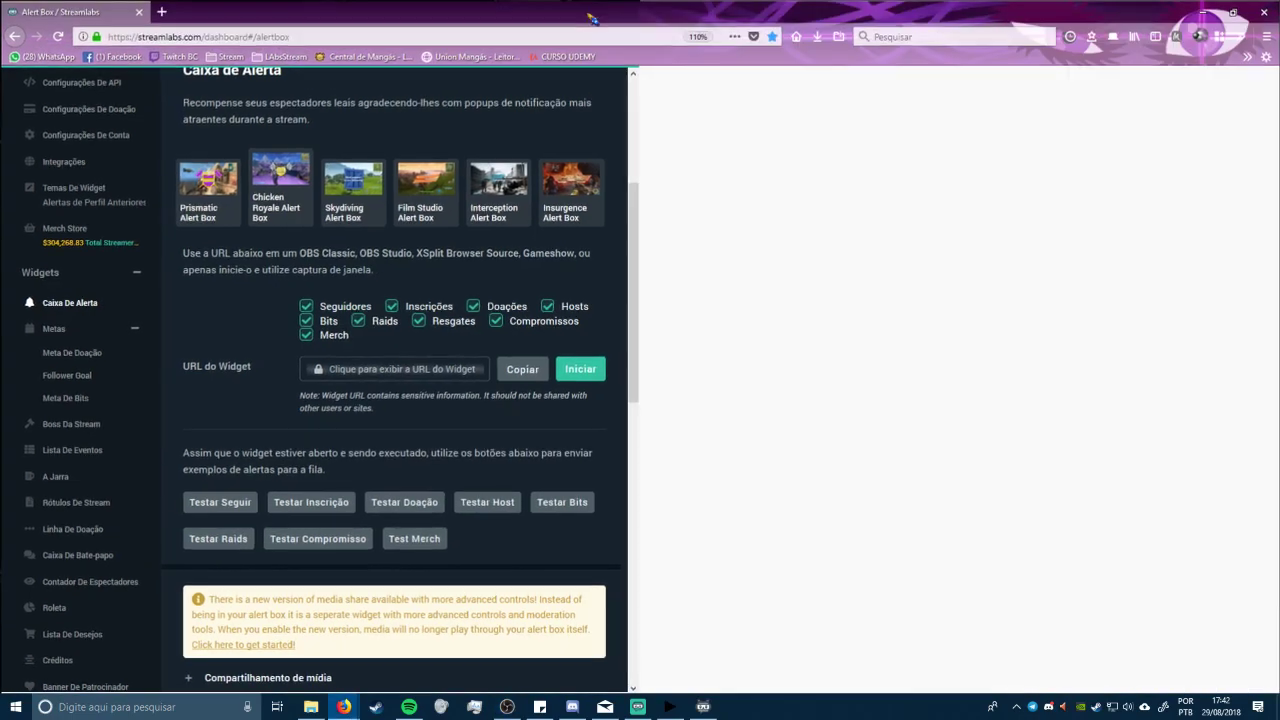
pyautogui.scroll(-3, 526, 547)
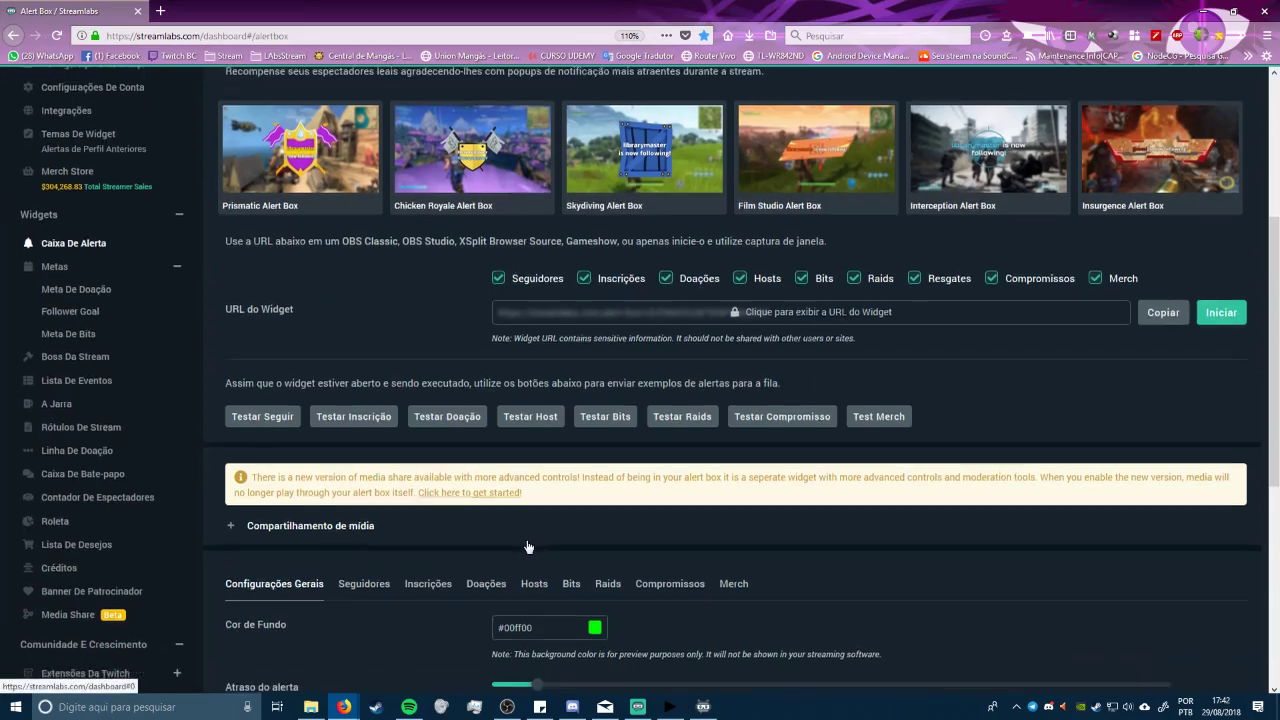
pyautogui.scroll(-2, 592, 454)
pyautogui.scroll(3, 585, 470)
pyautogui.scroll(-1, 581, 497)
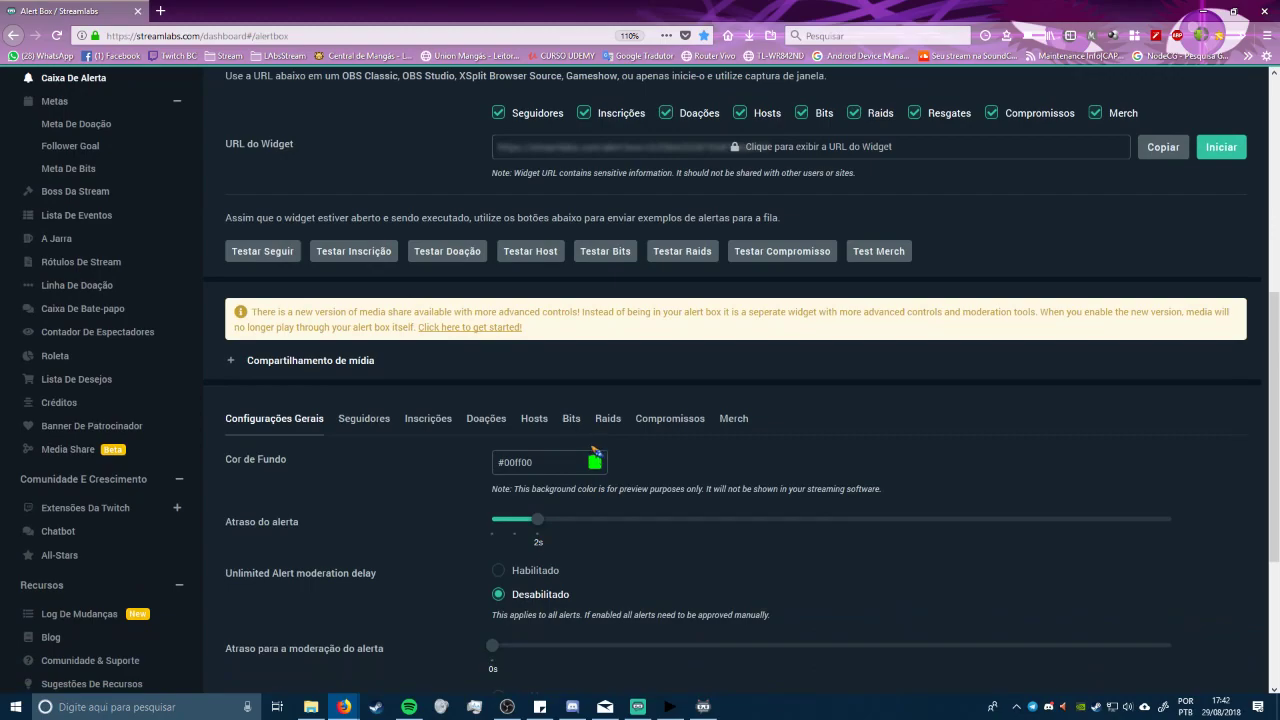
pyautogui.scroll(-3, 703, 489)
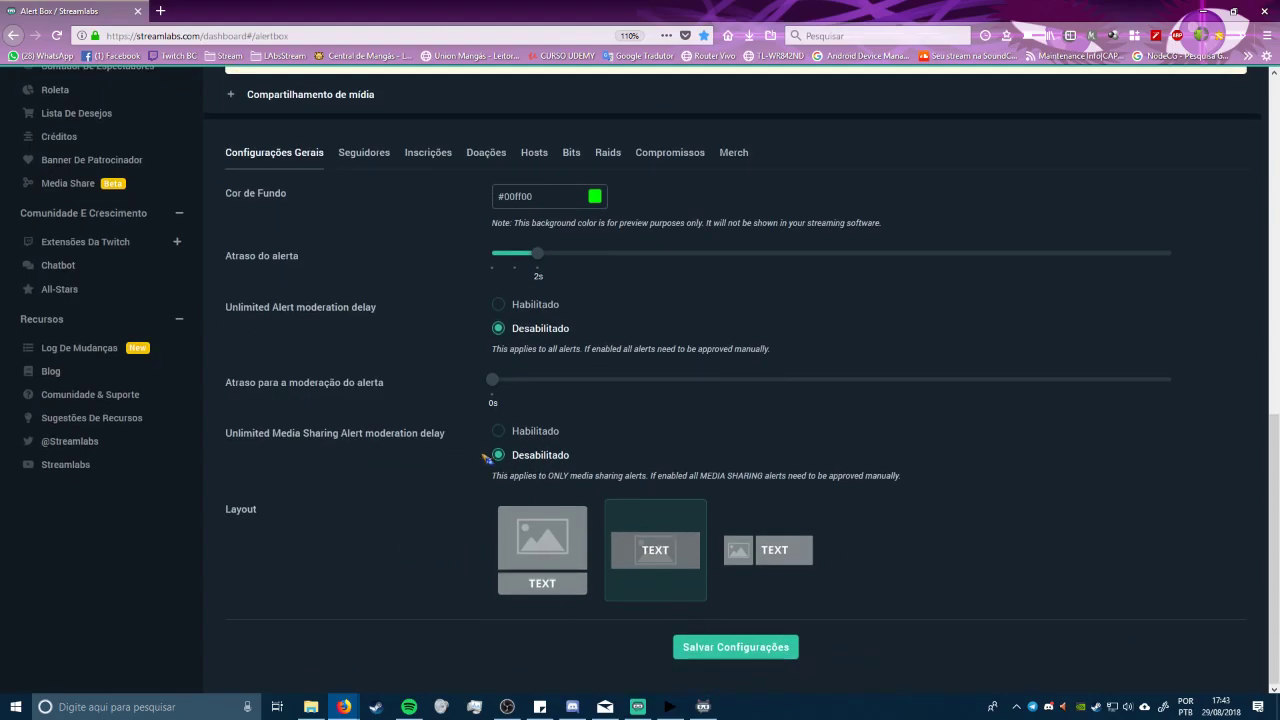
pyautogui.scroll(3, 487, 457)
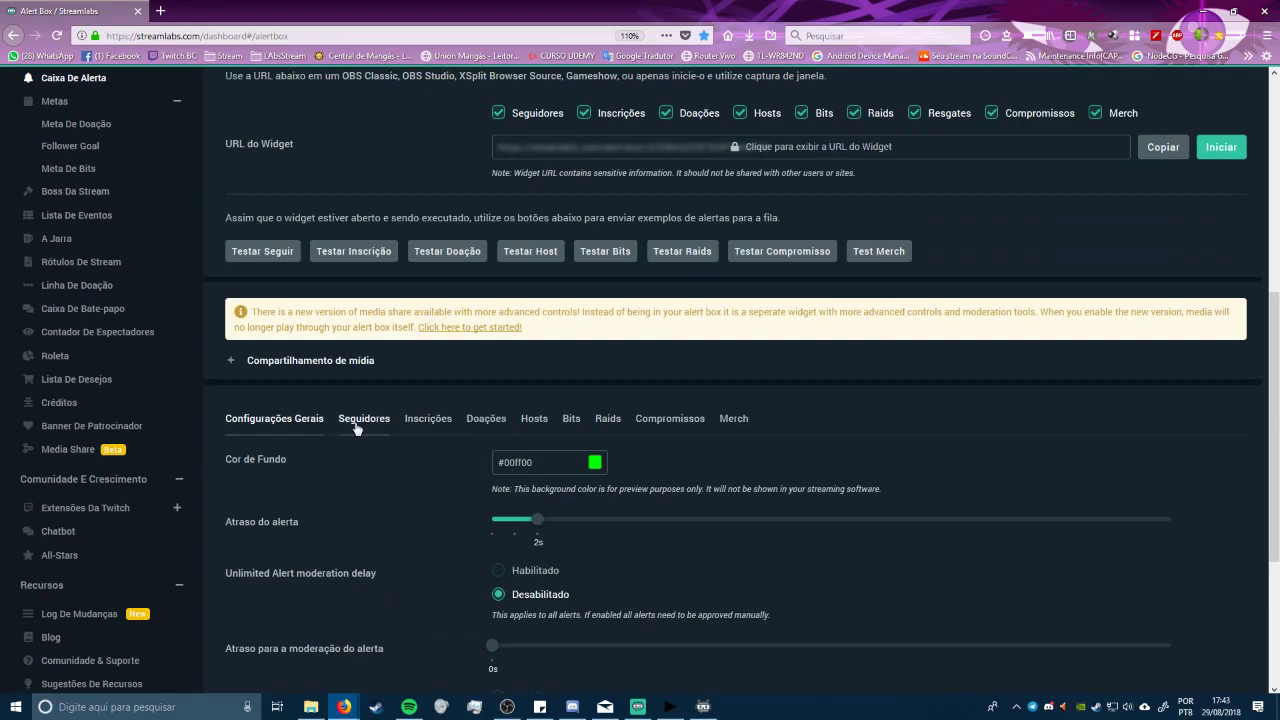
# - Open the Seguidores alert settings and examine the layout, animation, message template, image, sound and duration options
pyautogui.click(356, 426)
pyautogui.scroll(-5, 360, 429)
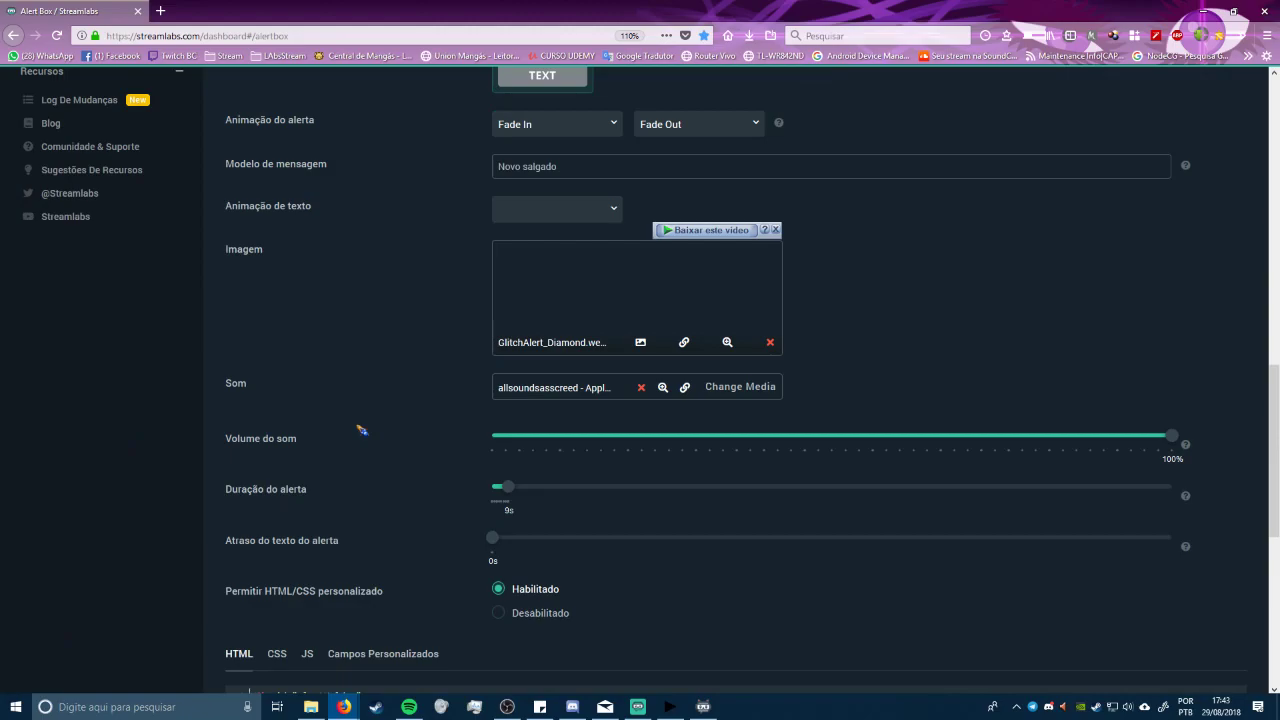
pyautogui.scroll(5, 362, 429)
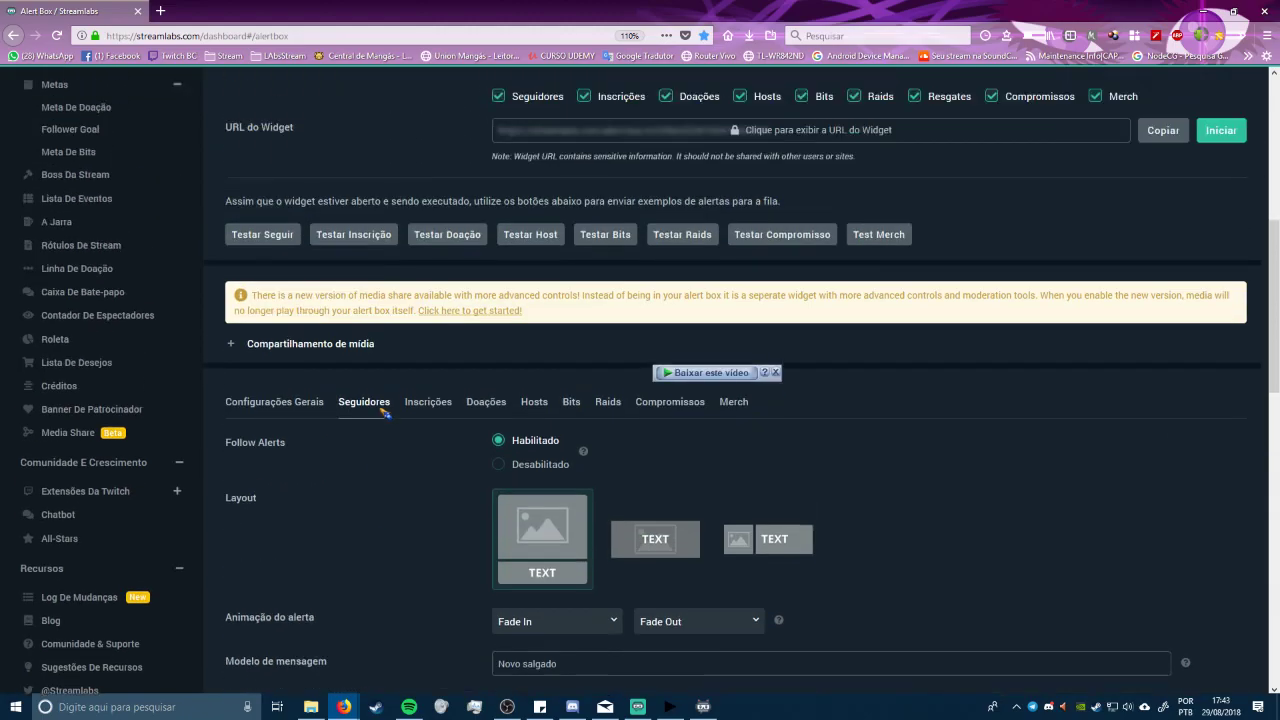
pyautogui.scroll(-1, 430, 427)
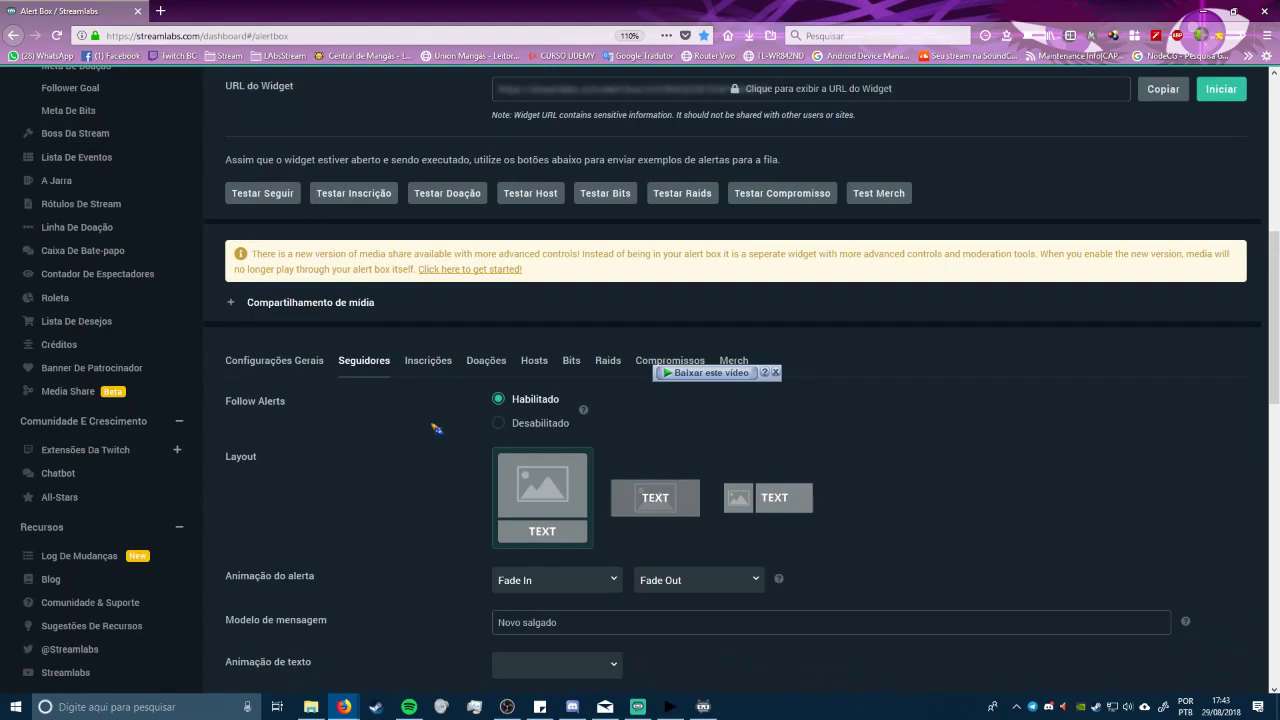
pyautogui.scroll(-1, 477, 373)
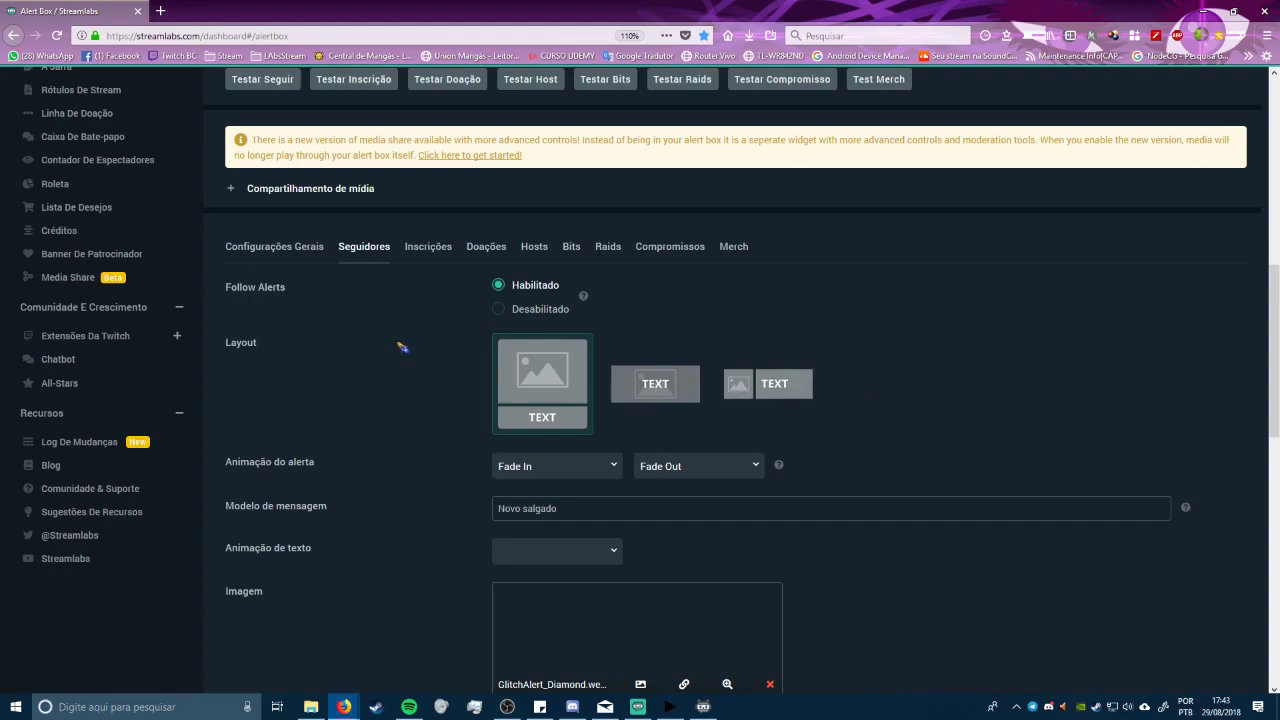
# - Open a new browser tab in the Annimus container and load the ALERTBOX bookmark from the LABsStream folder
pyautogui.click(1134, 36)
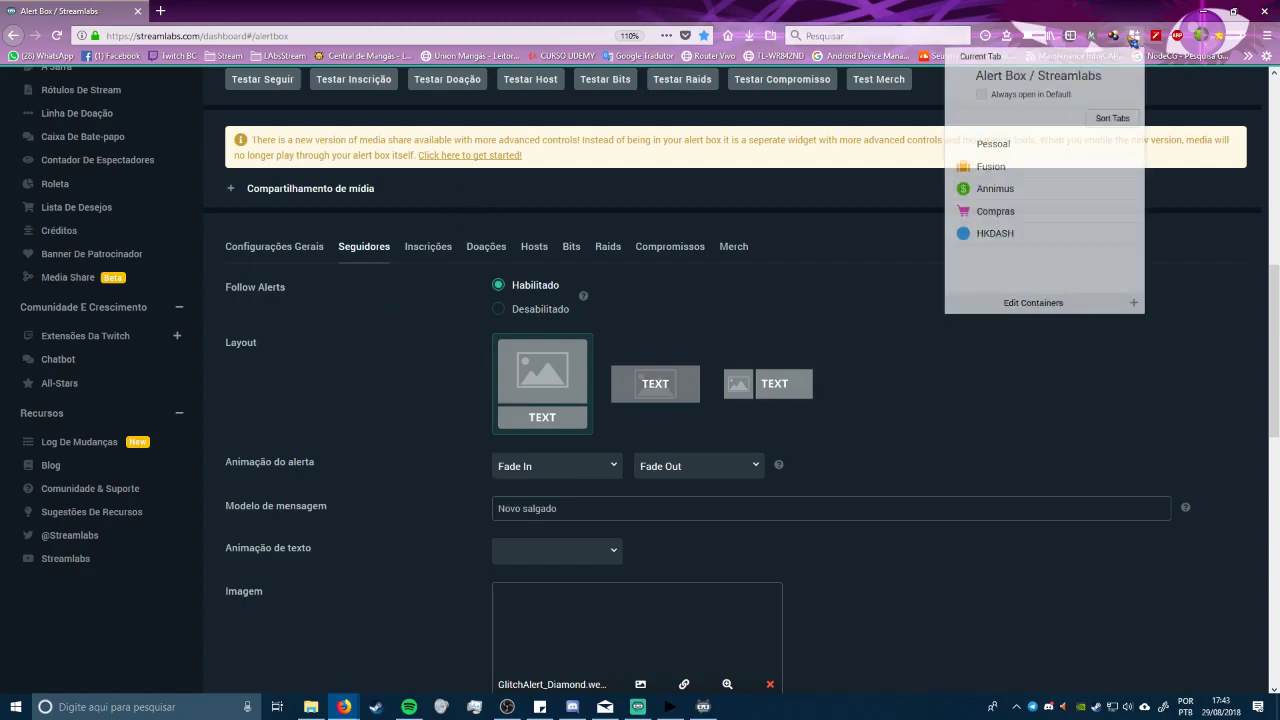
pyautogui.click(990, 188)
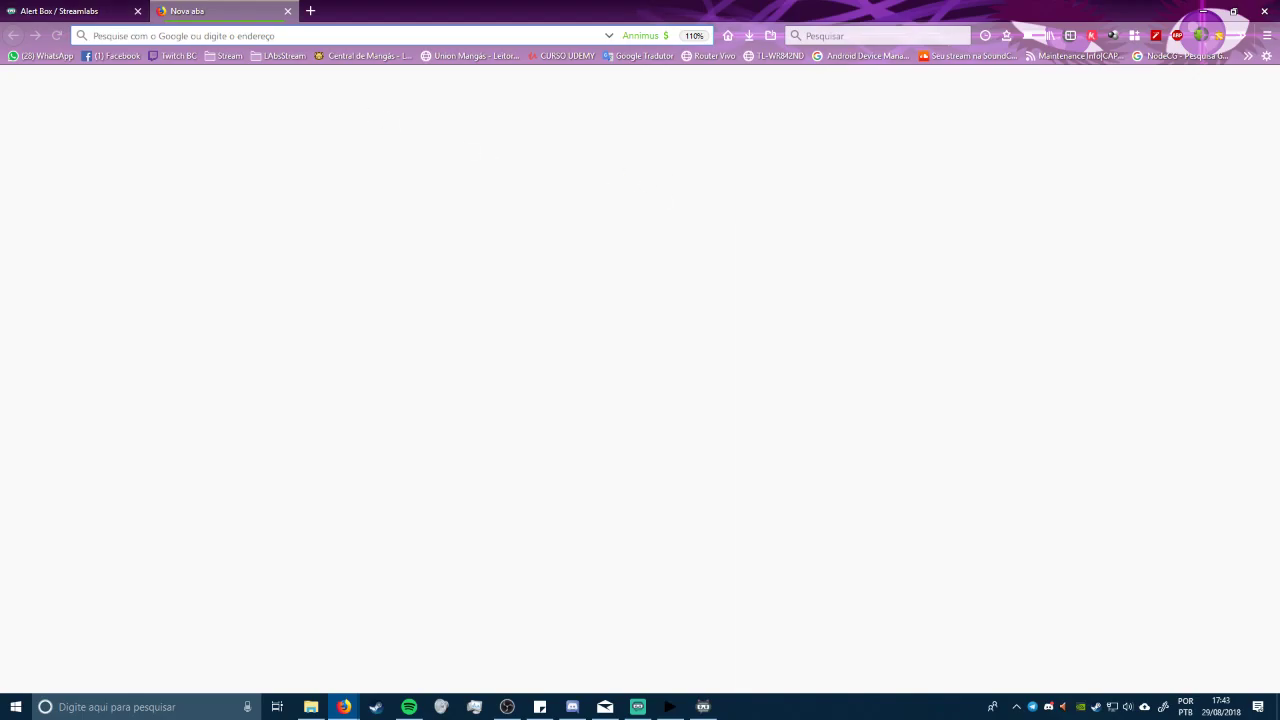
pyautogui.click(228, 55)
pyautogui.moveTo(303, 58)
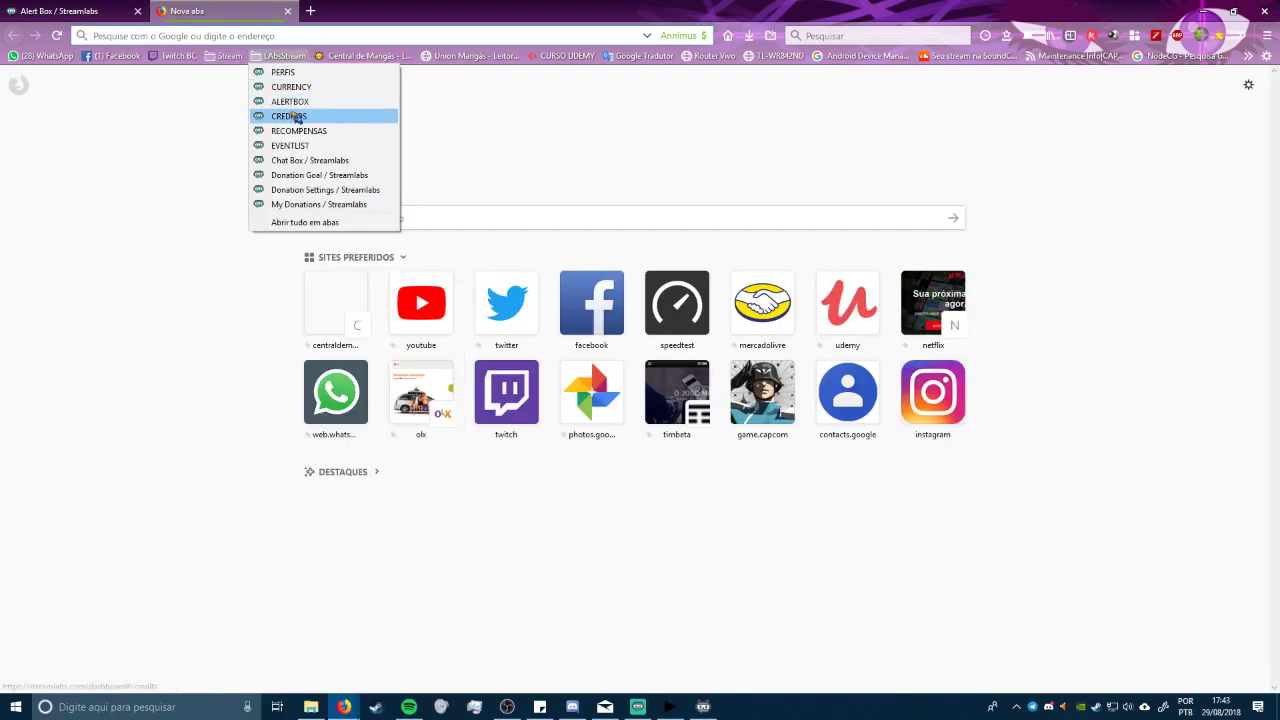
pyautogui.click(291, 102)
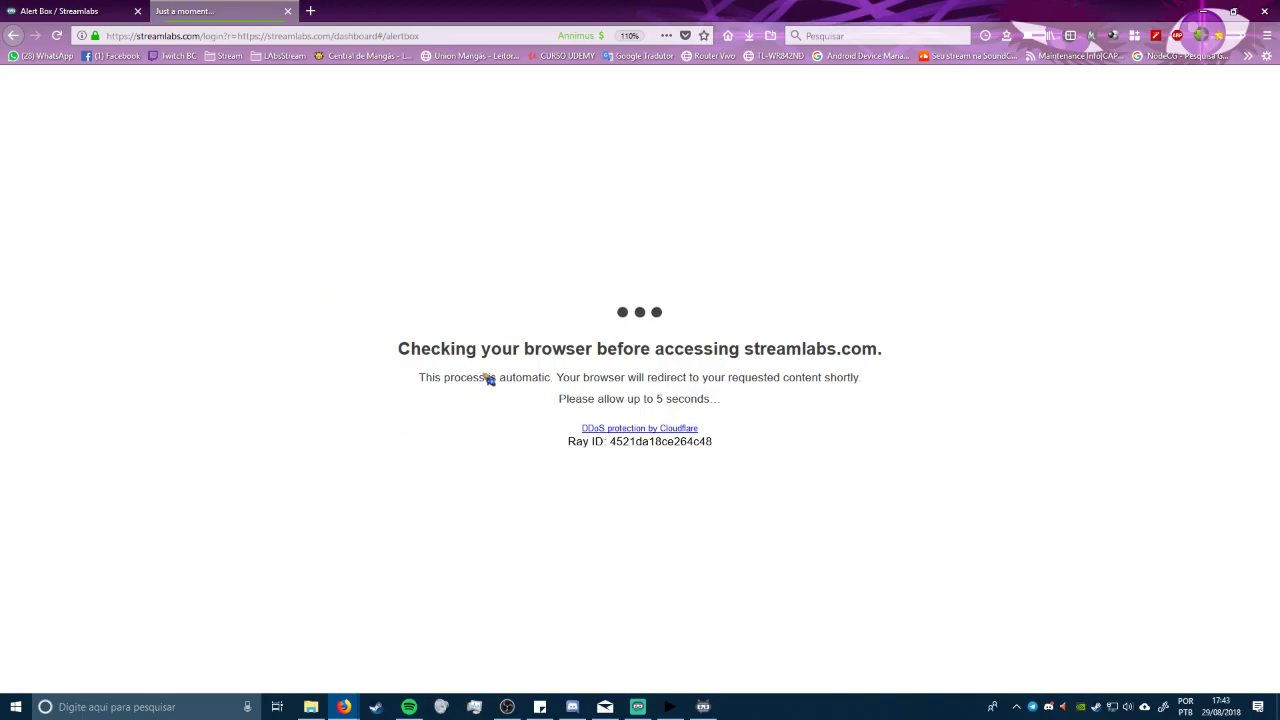
# - Log in to Streamlabs with the Twitch account and look over the dashboard
pyautogui.moveTo(635, 707)
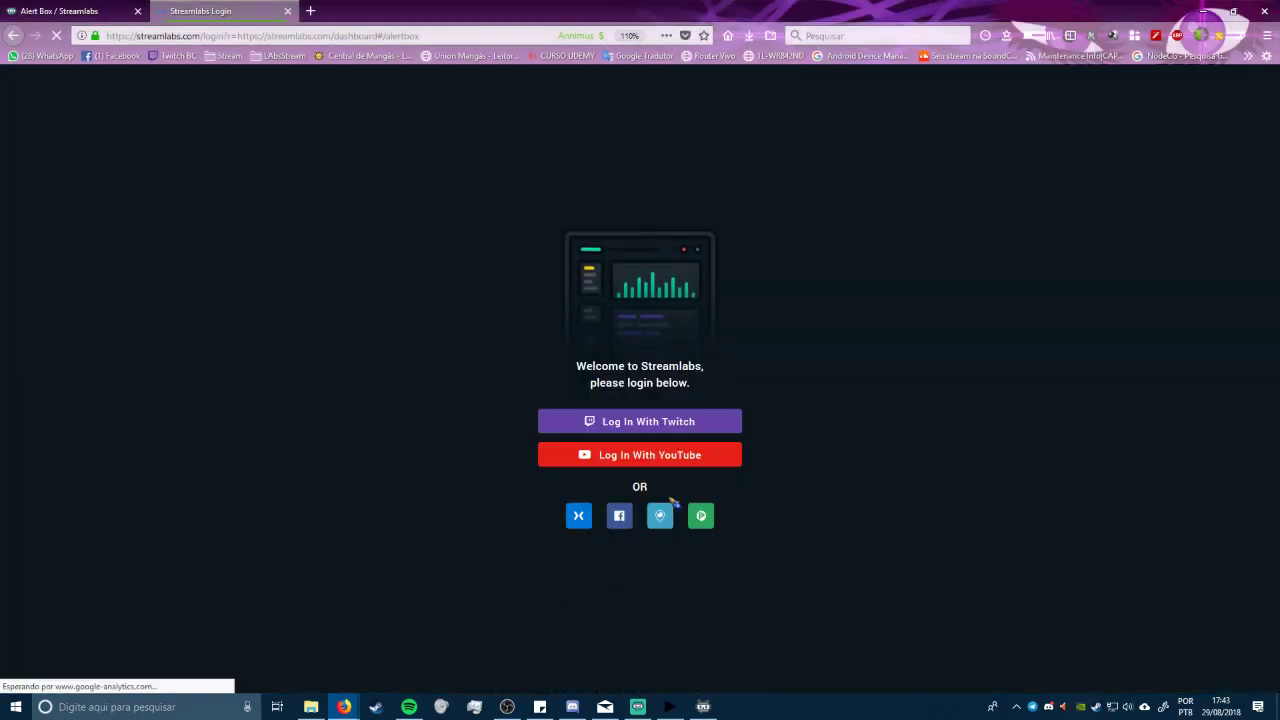
pyautogui.click(635, 425)
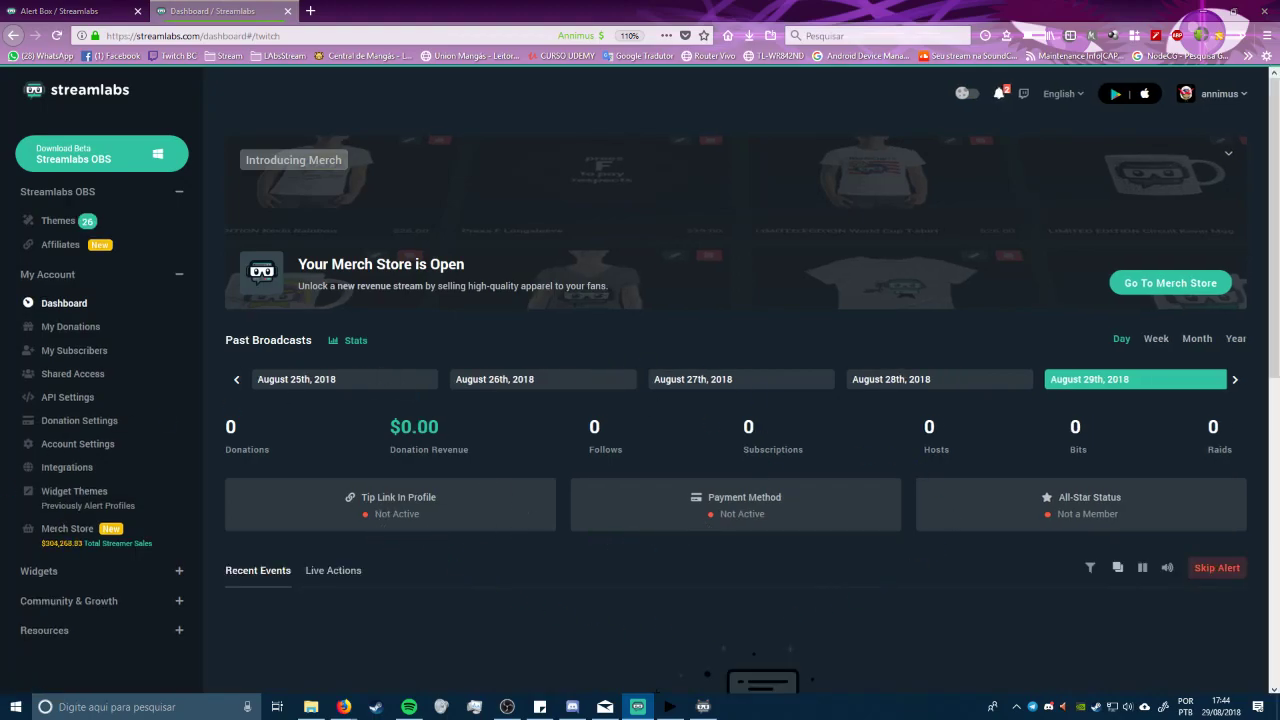
pyautogui.scroll(-1, 465, 400)
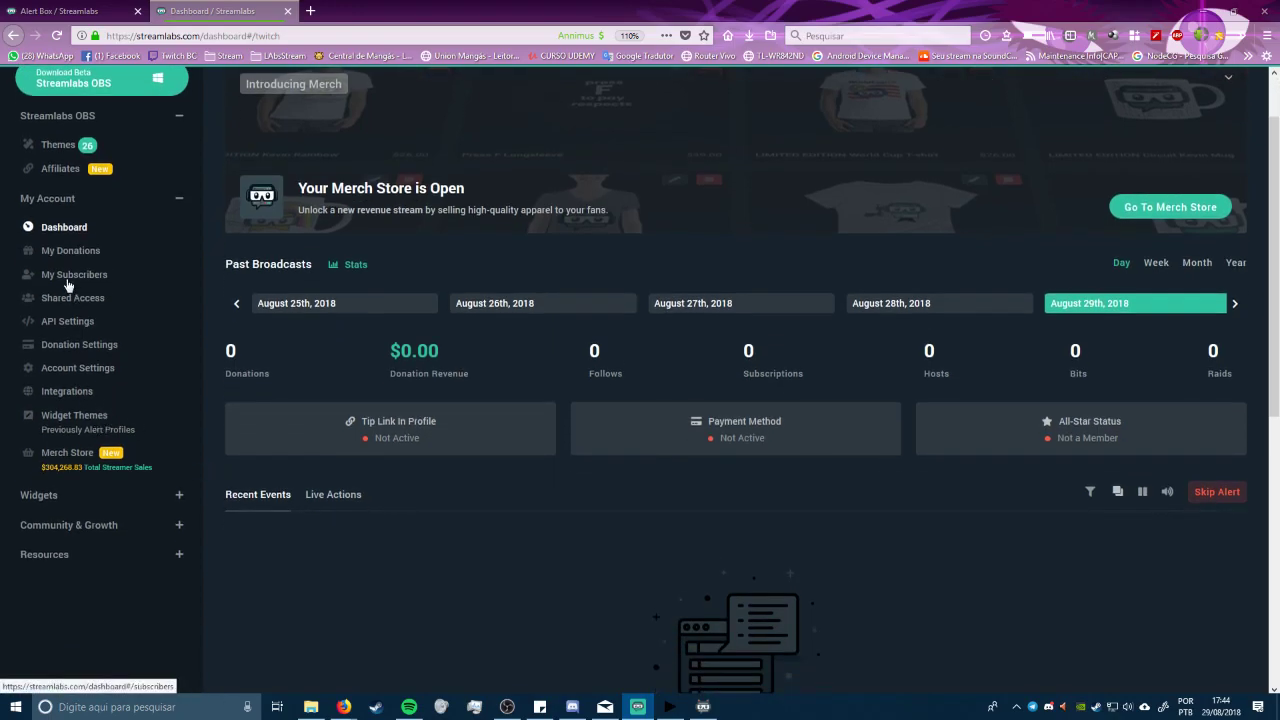
pyautogui.scroll(1, 1100, 128)
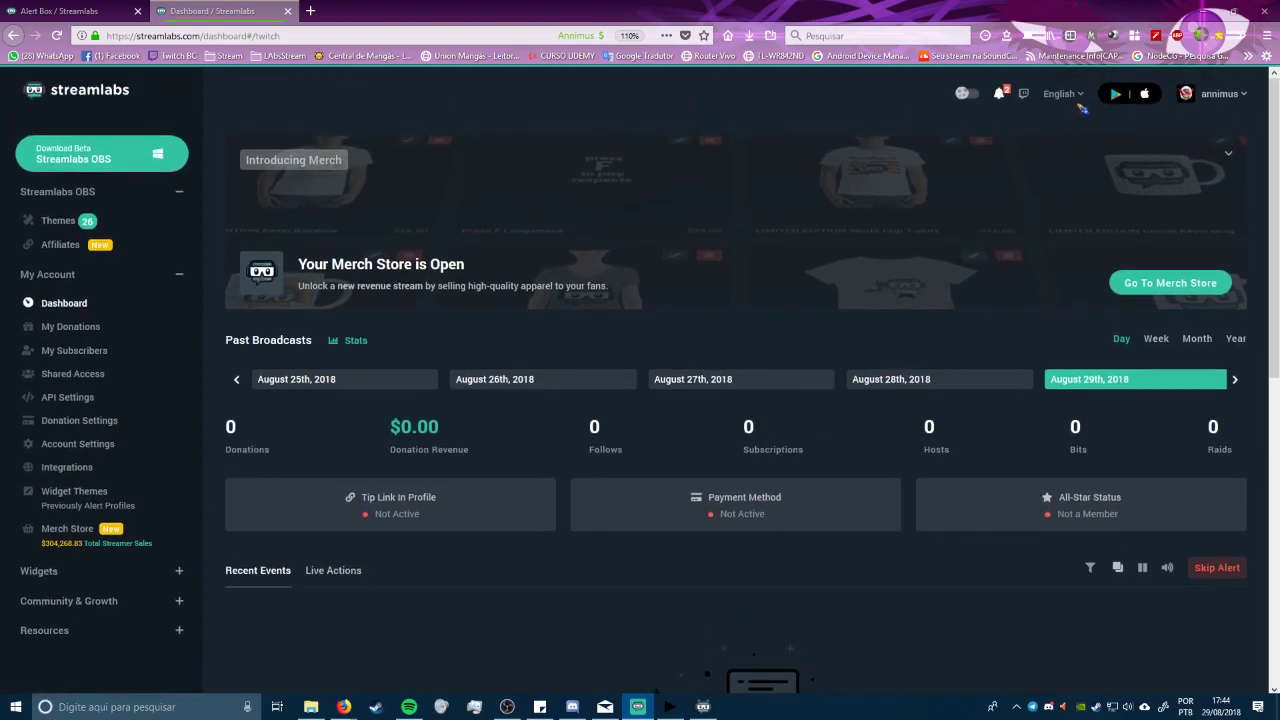
# - Set the Streamlabs interface language to Português (Brazil)
pyautogui.click(1060, 93)
pyautogui.scroll(-5, 1055, 200)
pyautogui.click(965, 113)
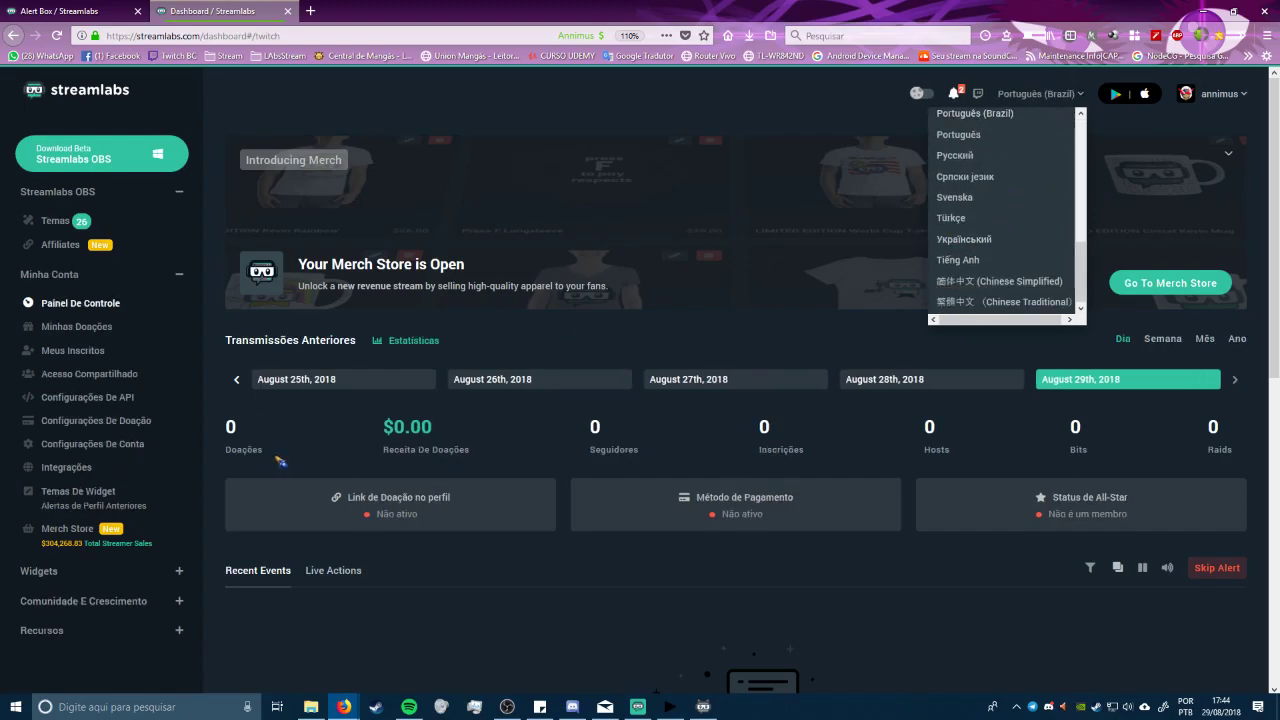
# - Expand the Widgets section and open the Caixa de Alerta page
pyautogui.scroll(-2, 110, 490)
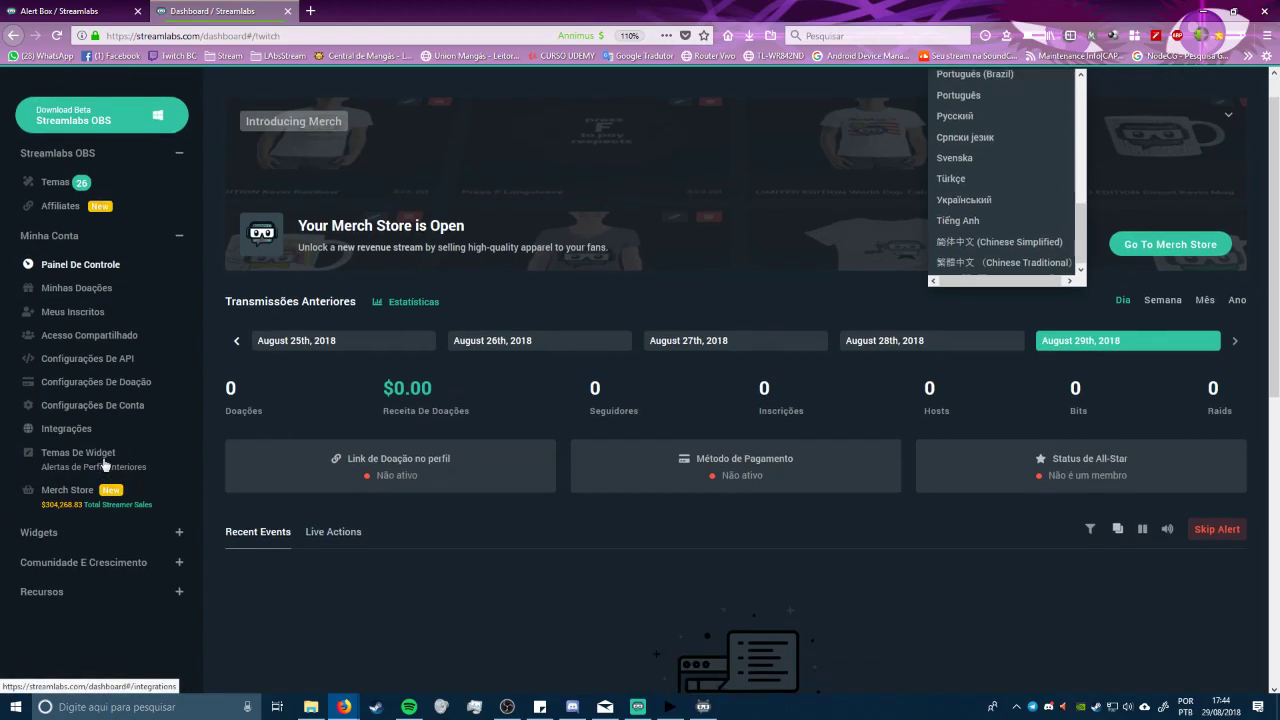
pyautogui.click(169, 459)
pyautogui.click(97, 458)
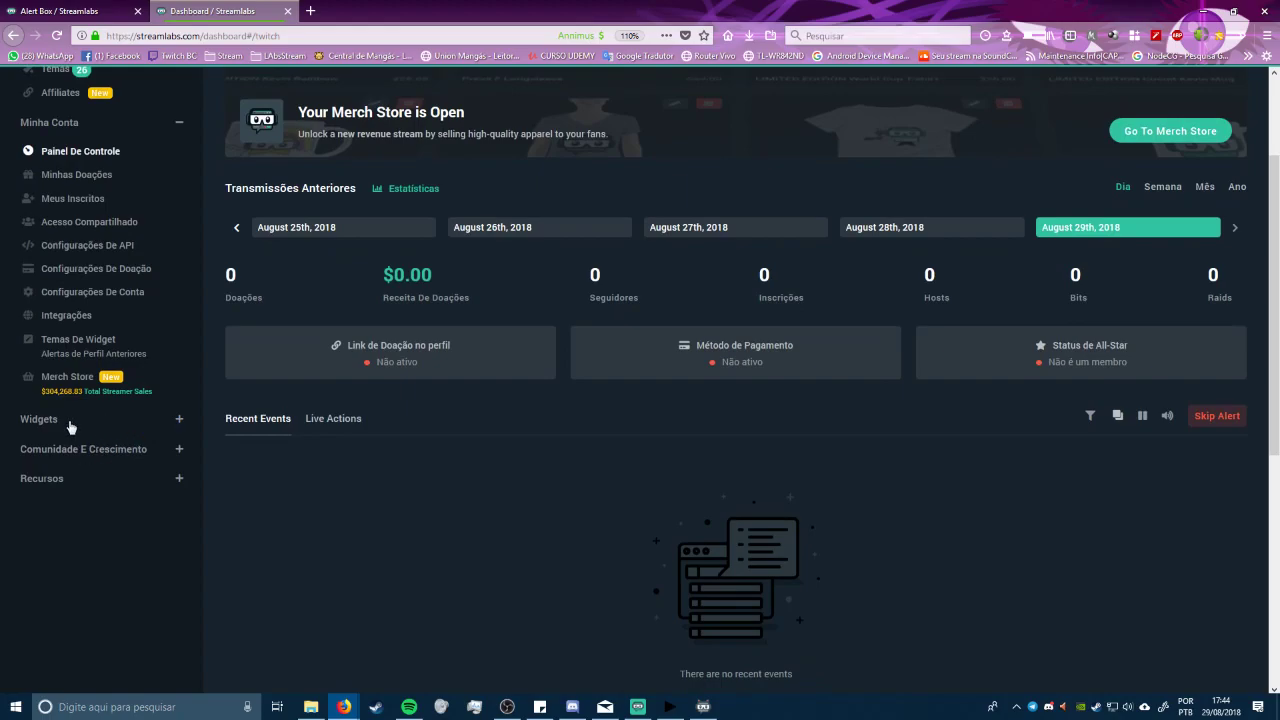
pyautogui.click(70, 424)
pyautogui.click(100, 409)
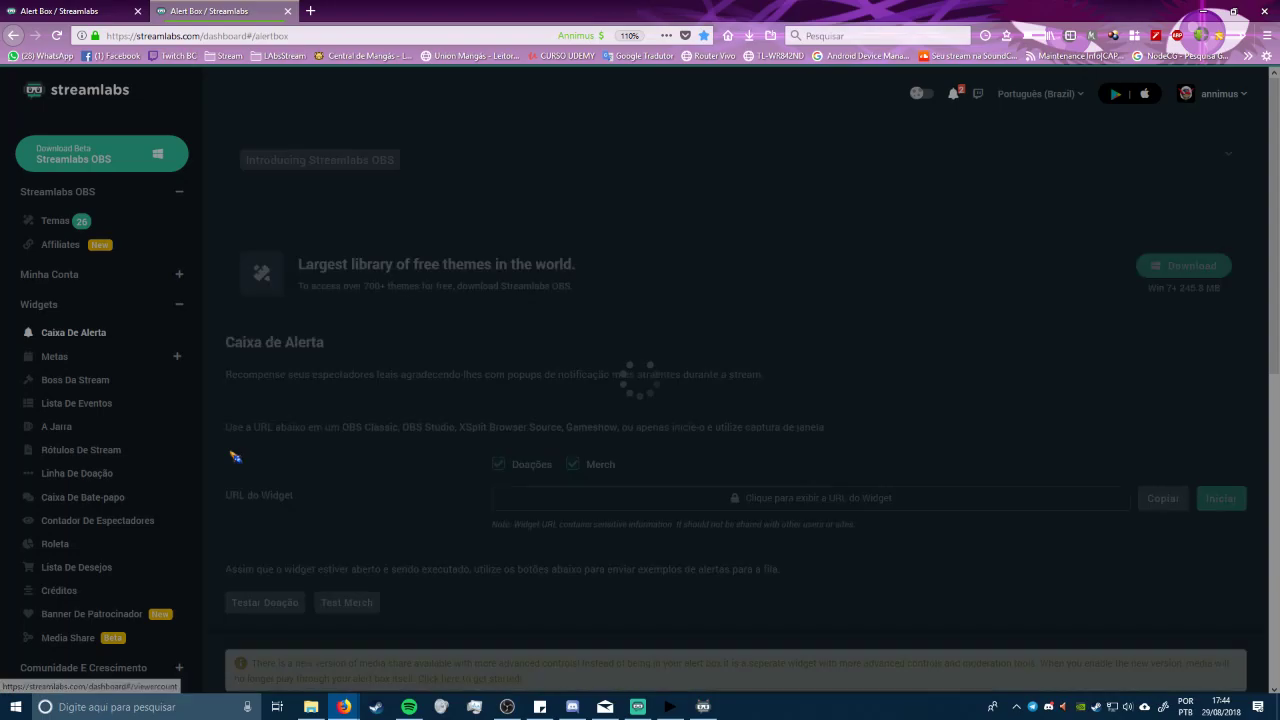
# - Open the Seguidores alert settings and examine the layout, animation, message, image and sound options
pyautogui.scroll(-5, 570, 445)
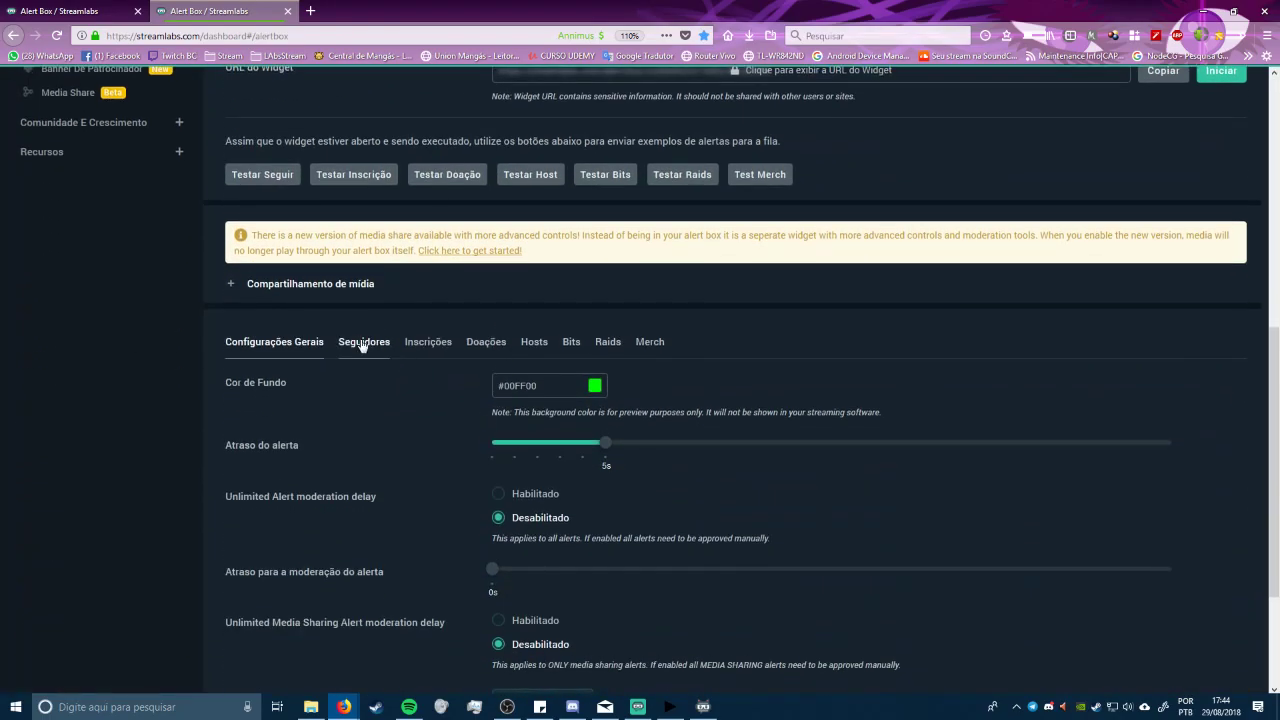
pyautogui.click(362, 342)
pyautogui.scroll(-3, 366, 349)
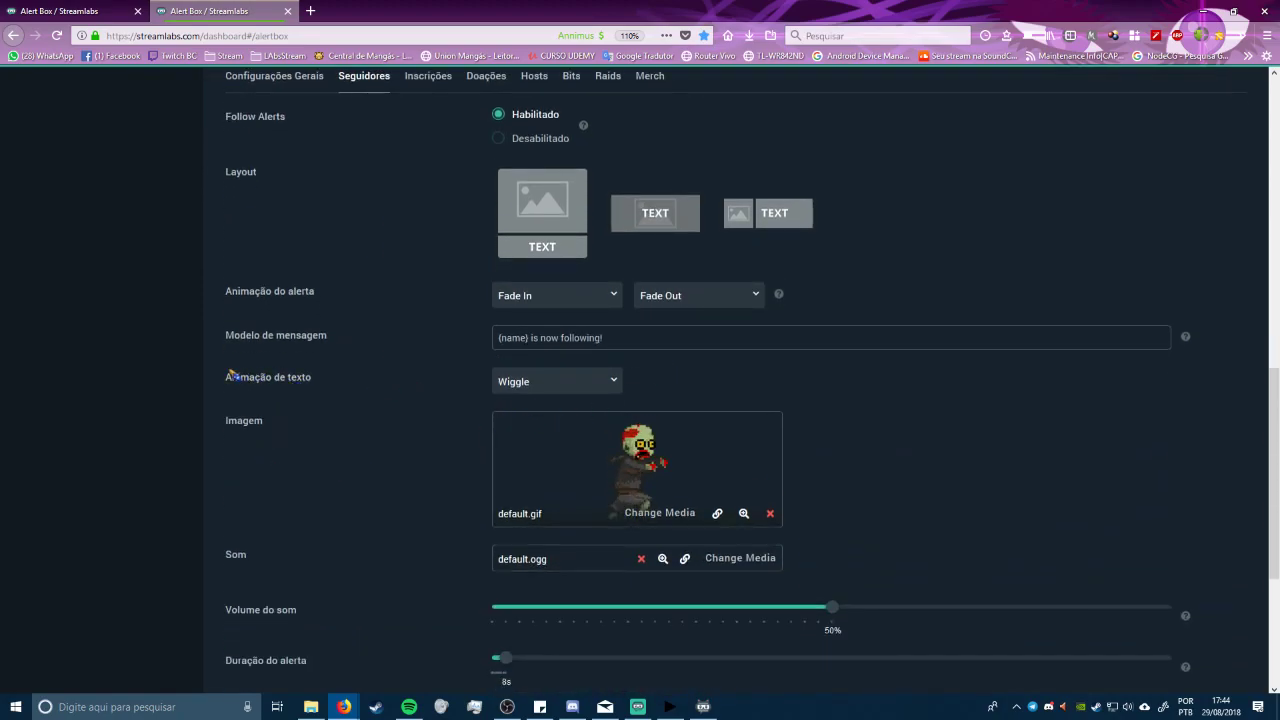
# - Copy the alert box widget URL, switch to OBS and replace the URL of the STREAM ALERTA browser source with it
pyautogui.scroll(3, 1050, 298)
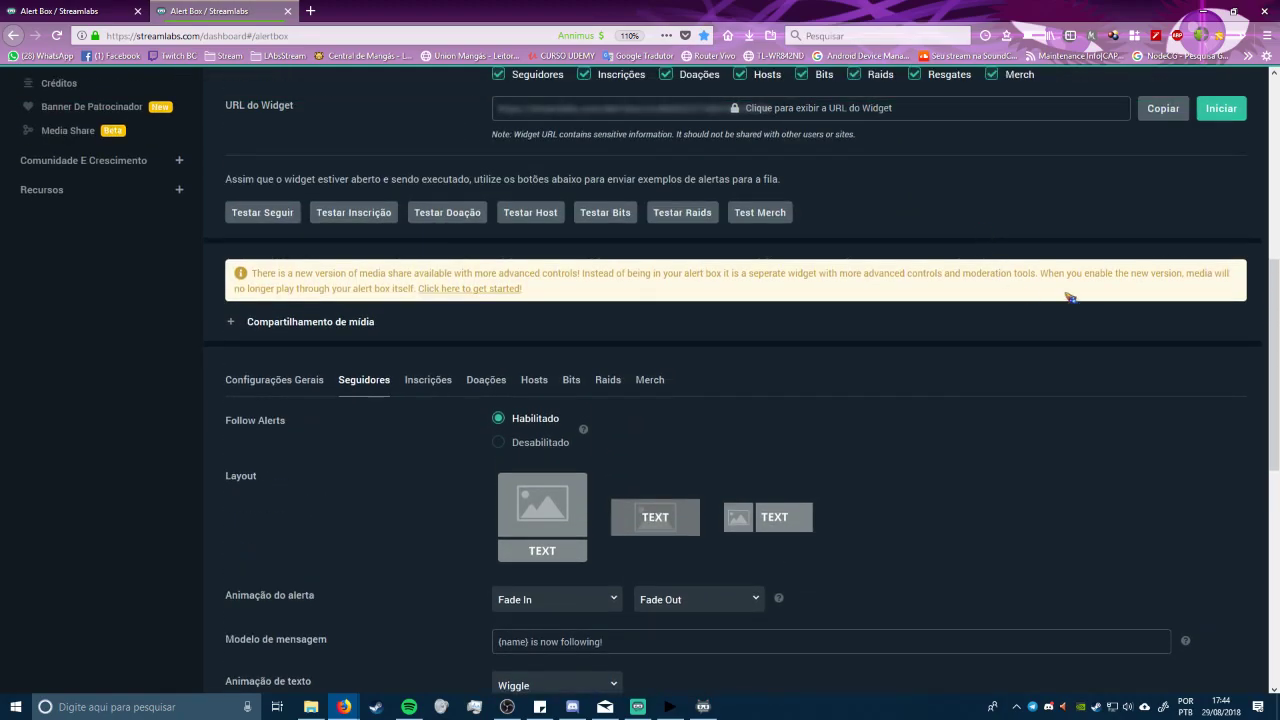
pyautogui.click(1163, 110)
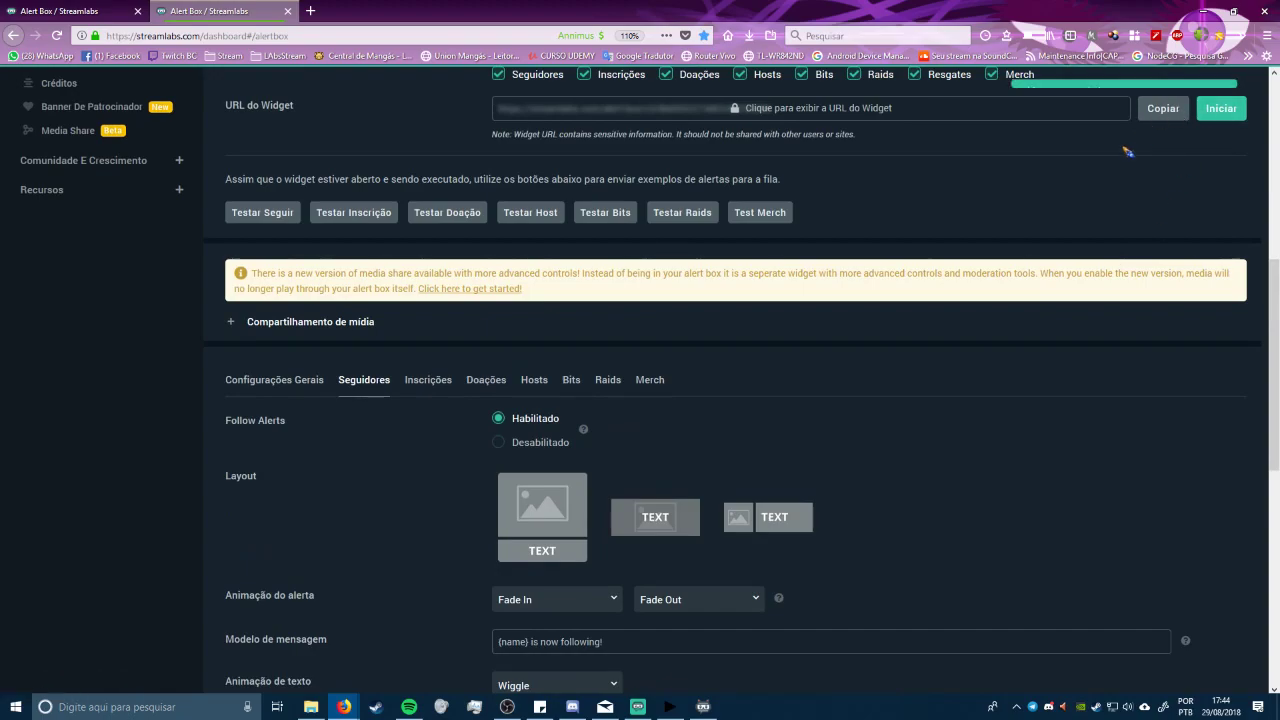
pyautogui.click(507, 707)
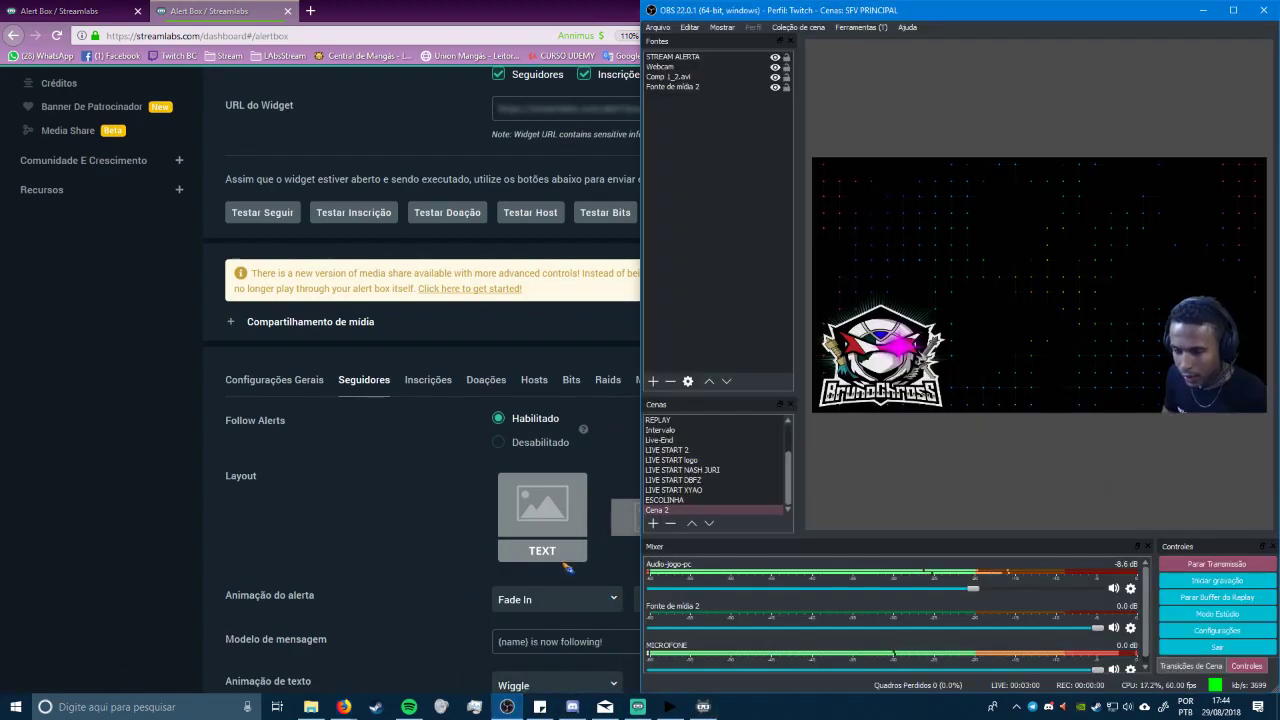
pyautogui.click(672, 87)
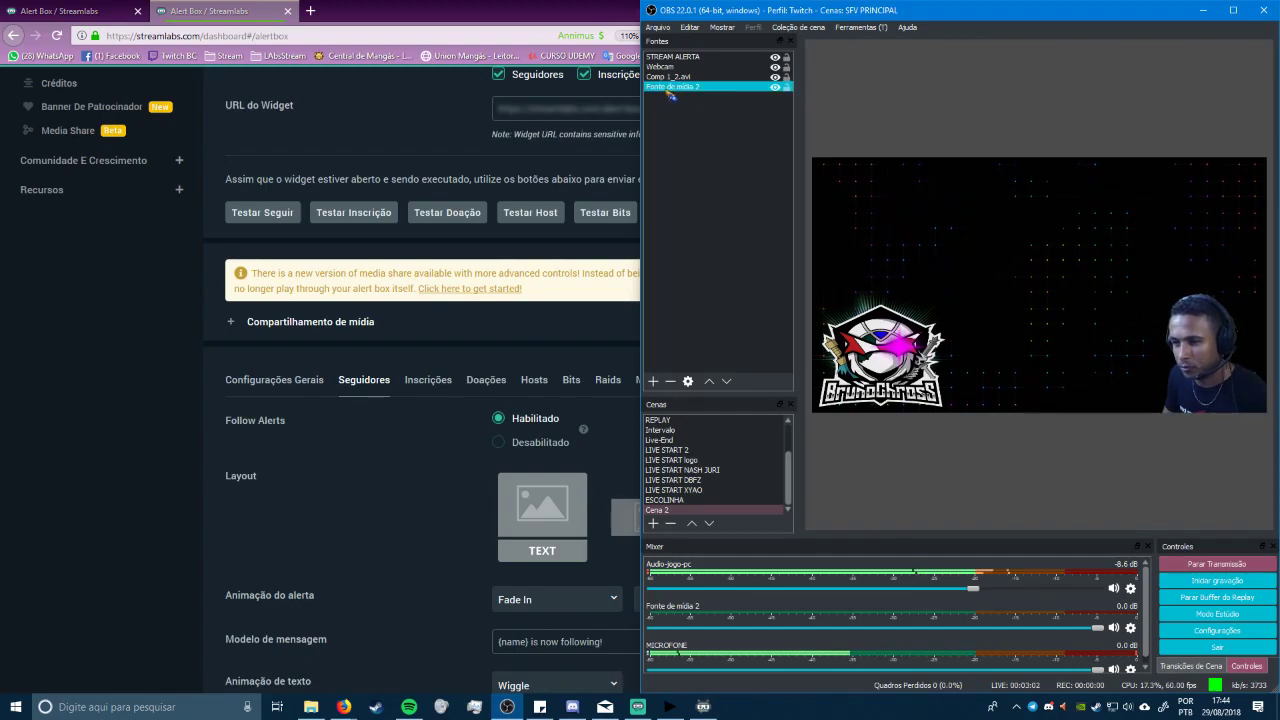
pyautogui.doubleClick(672, 57)
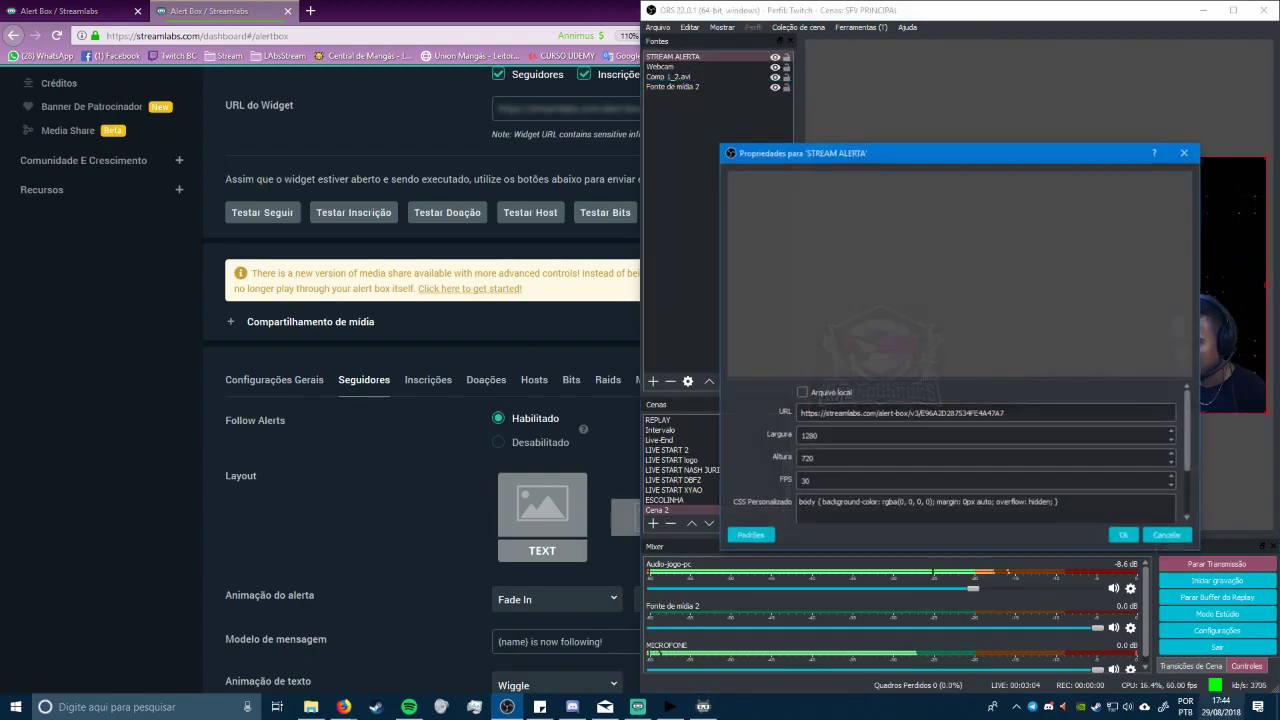
pyautogui.moveTo(1004, 412); pyautogui.dragTo(800, 412)
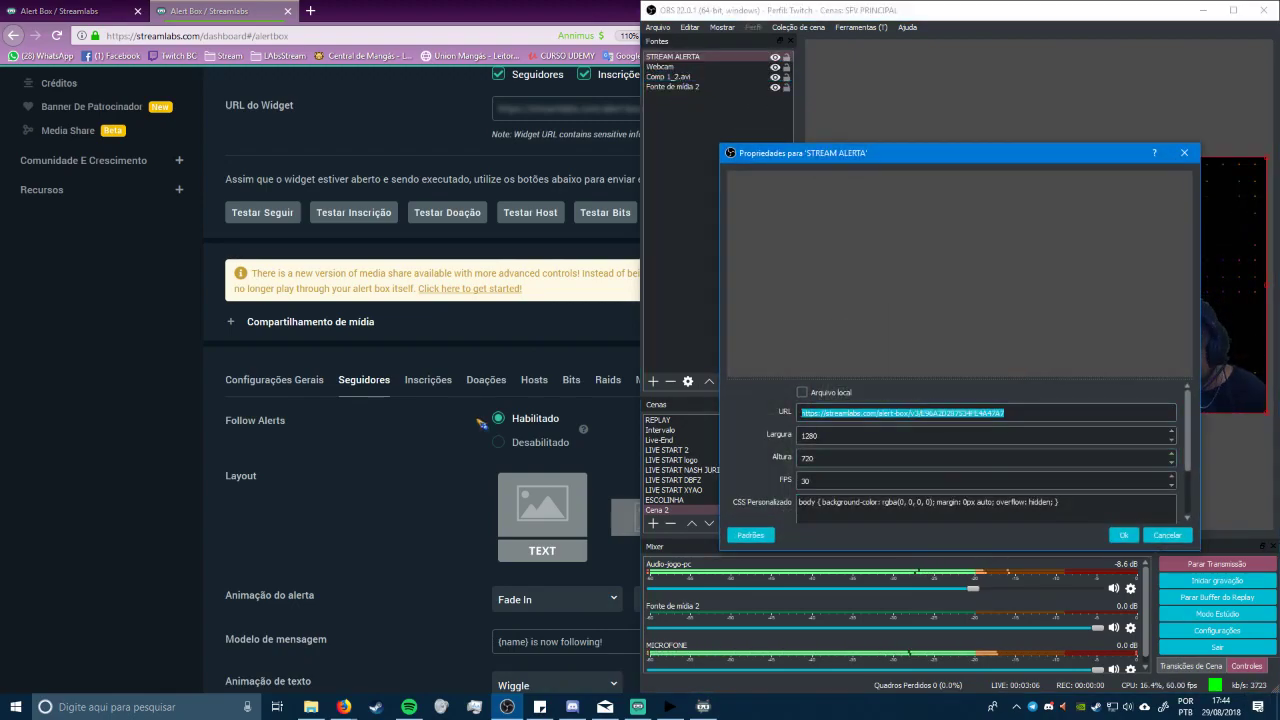
pyautogui.hotkey('ctrl', 'v')
pyautogui.click(1117, 535)
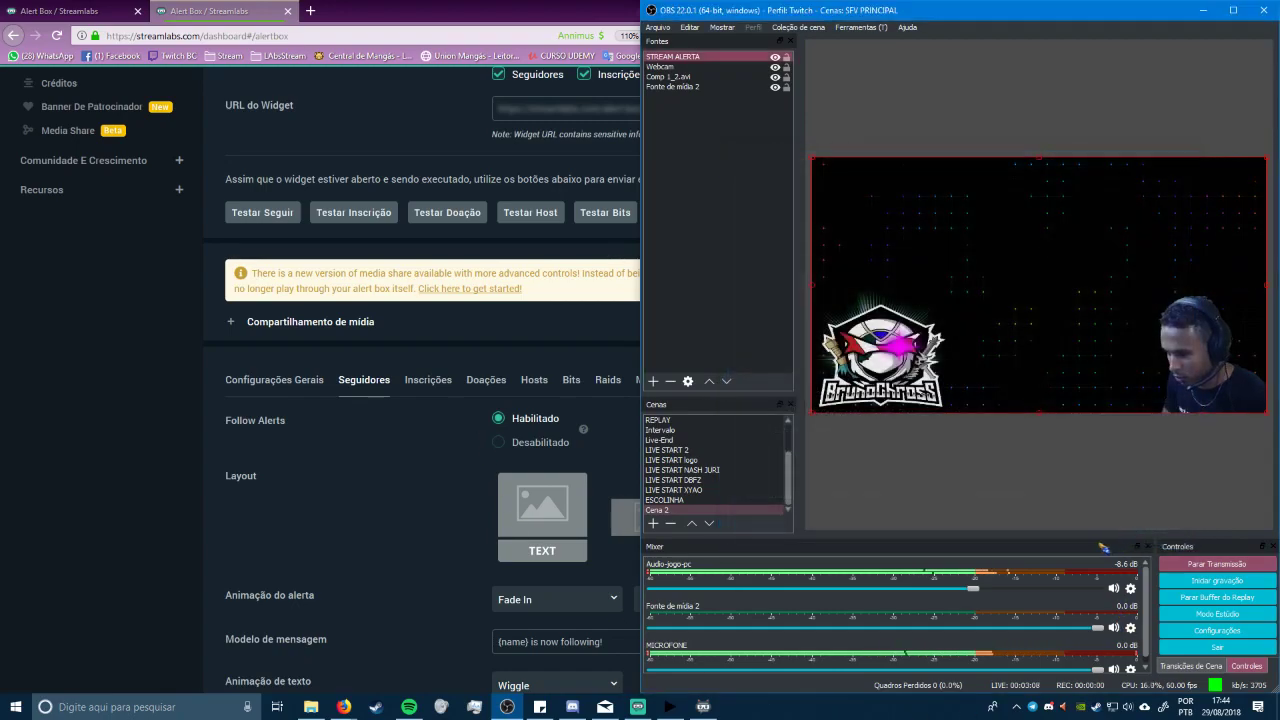
# - Switch back to the Streamlabs alert box page in the browser and bring the alert test options into view
pyautogui.click(360, 457)
pyautogui.scroll(3, 240, 347)
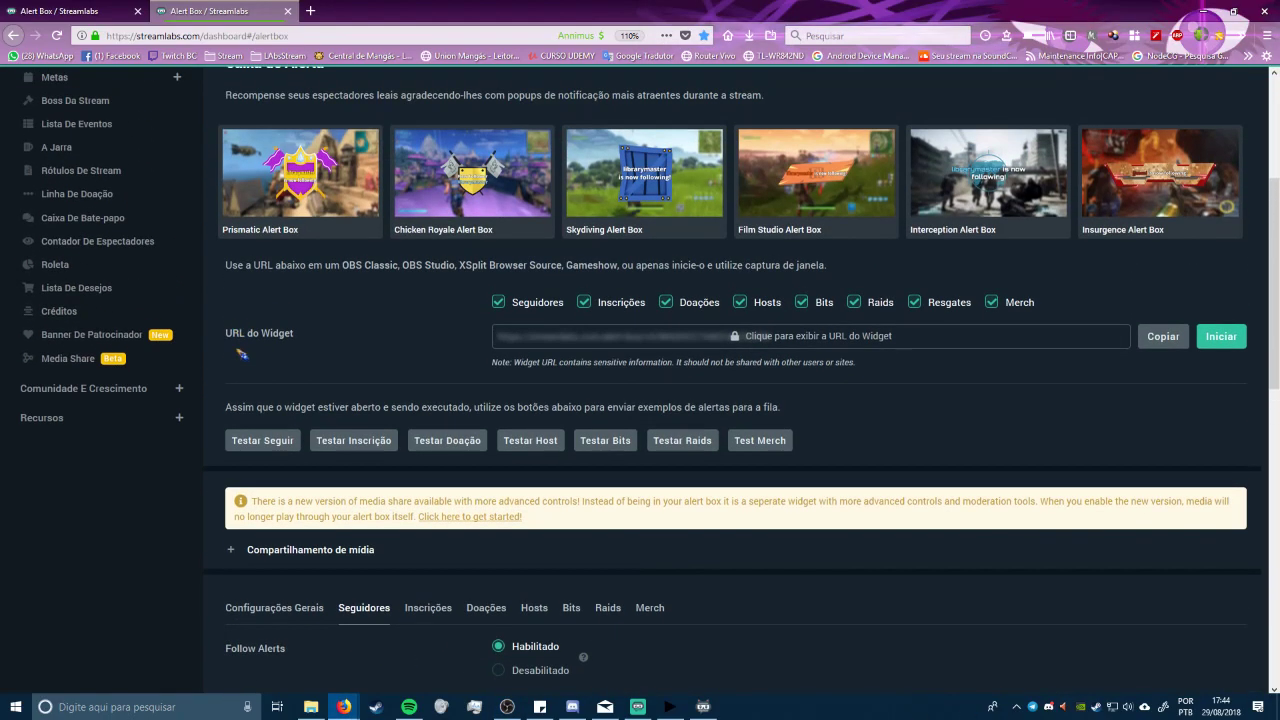